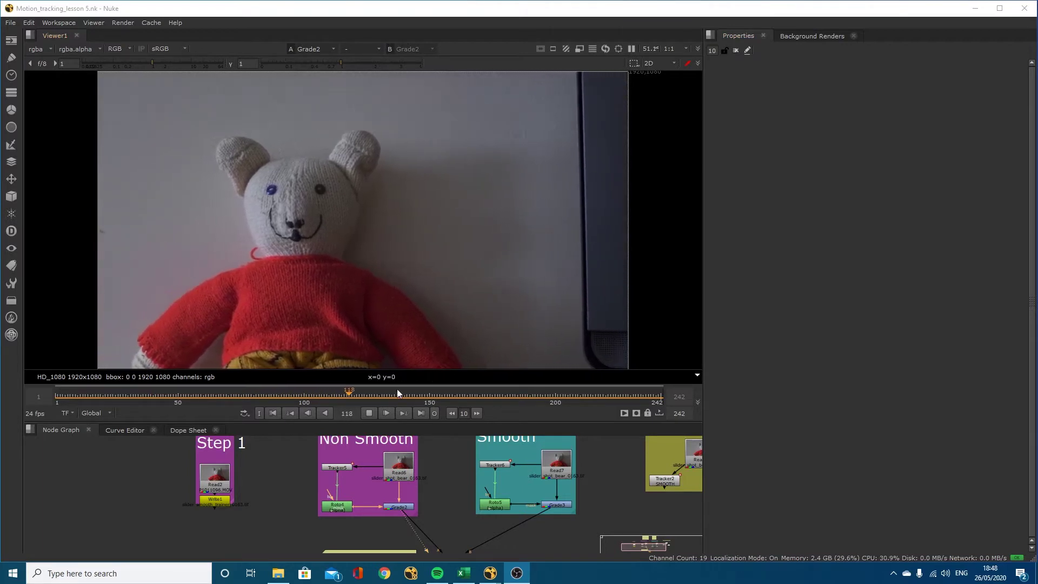
- Stop the bear shot at frame 152 and select the Grade2 node
left_click(368, 413)
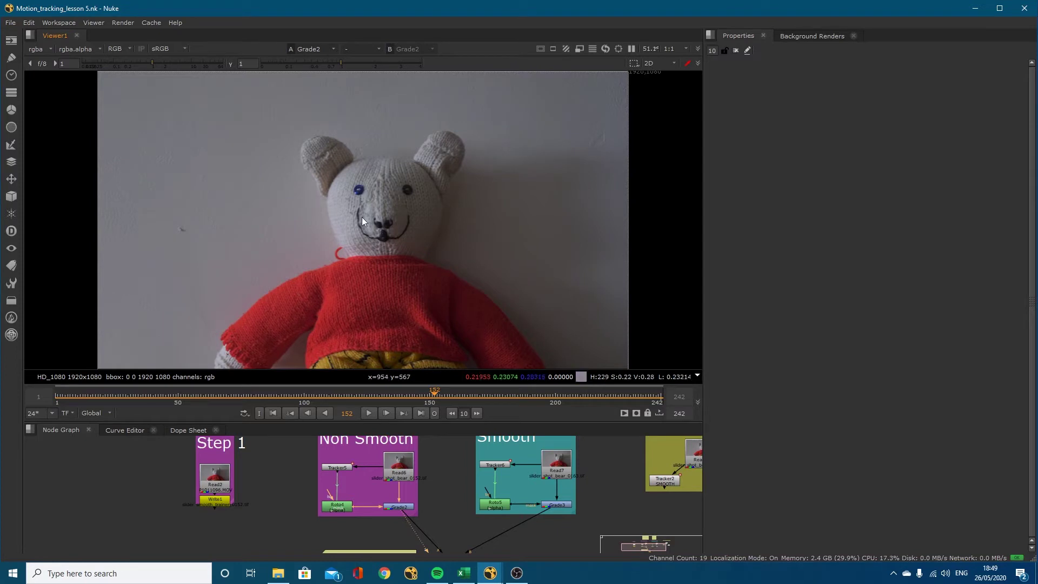
left_click(394, 509)
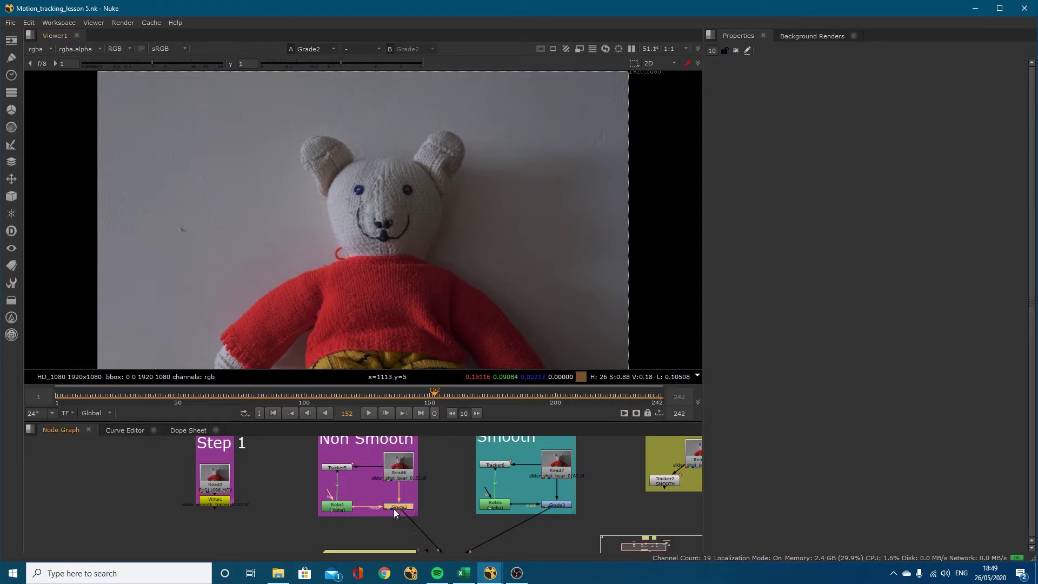
- Toggle the Grade2 grade off and on while zooming the viewer to 200% on the eye
key("d")
scroll(358, 187, "up", 5)
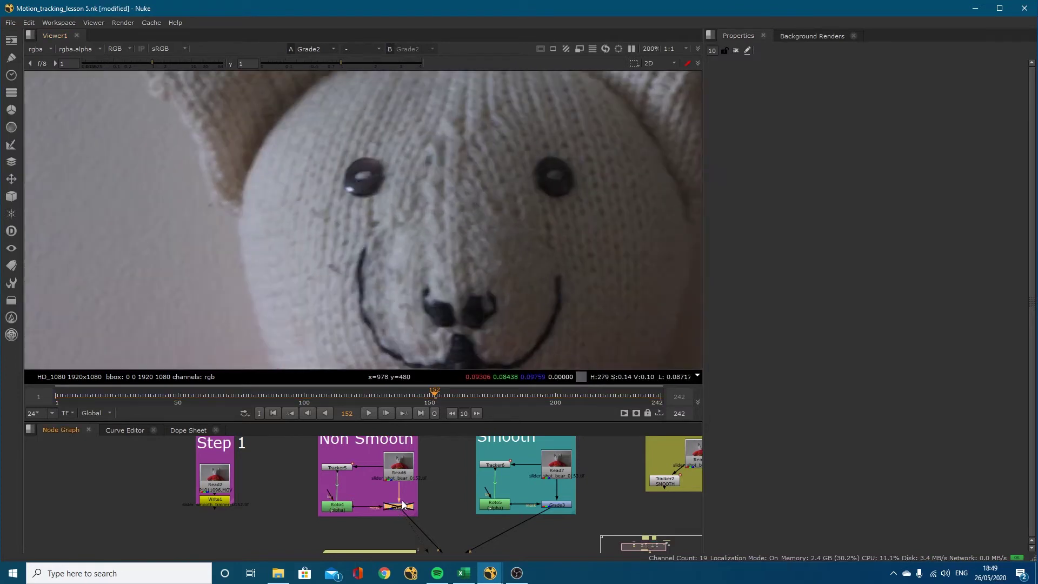
key("d")
key("d")
key("d")
- Open Roto4's settings, pick the Bezier1 eye shape, and scrub to frame 155
left_click(340, 505)
double_click(338, 506)
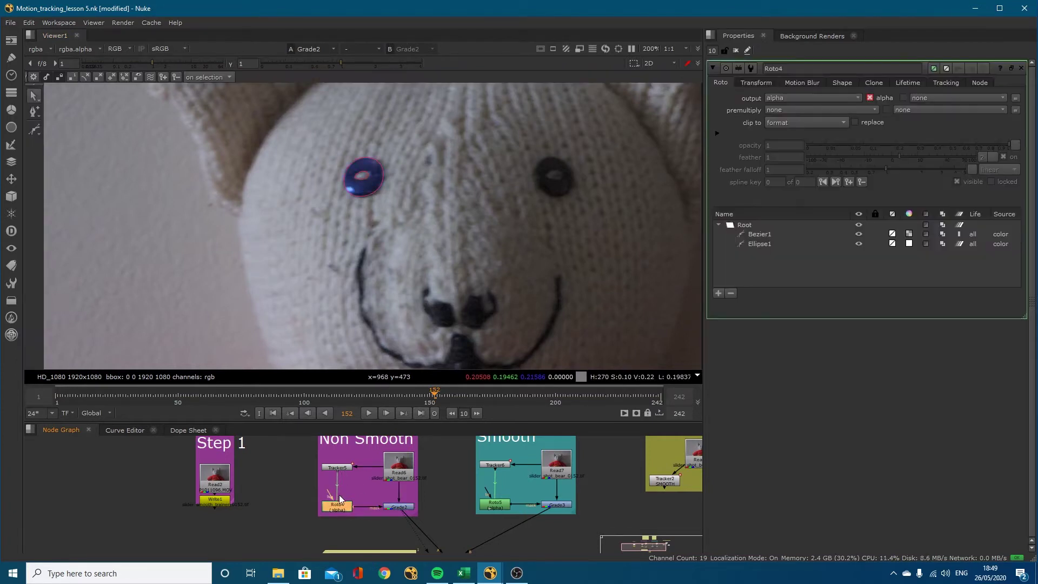
left_click(757, 235)
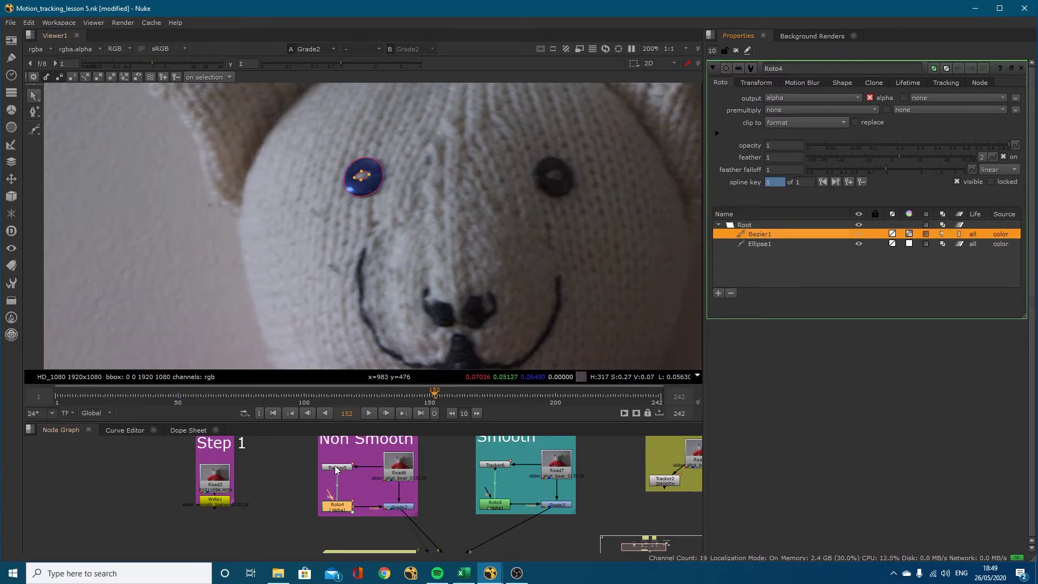
left_click_drag(392, 398, 442, 399)
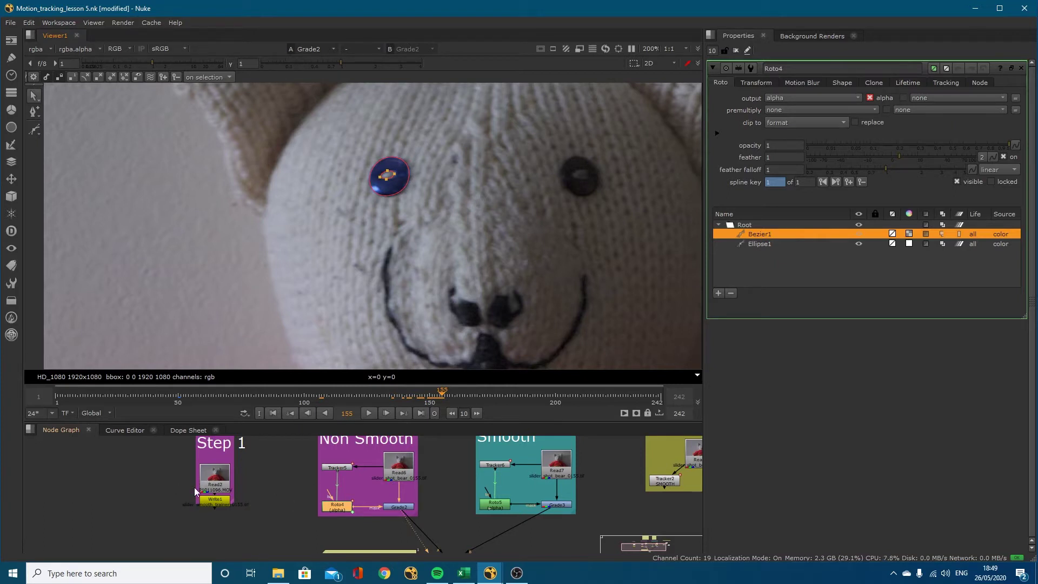
- Enlarge the Step 1 backdrop around the Read2 node
scroll(203, 488, "up", 3)
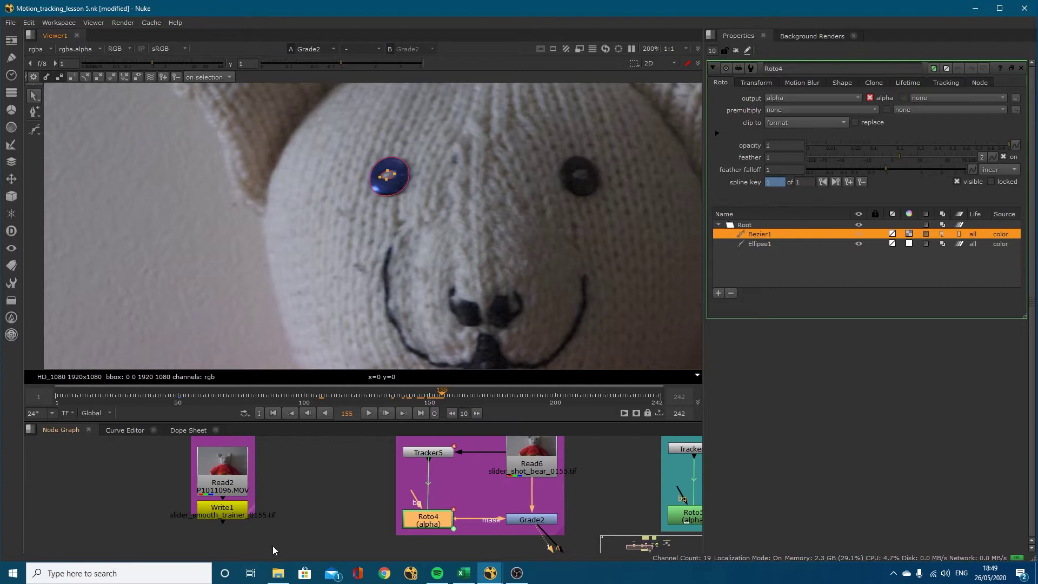
left_click_drag(256, 513, 258, 534)
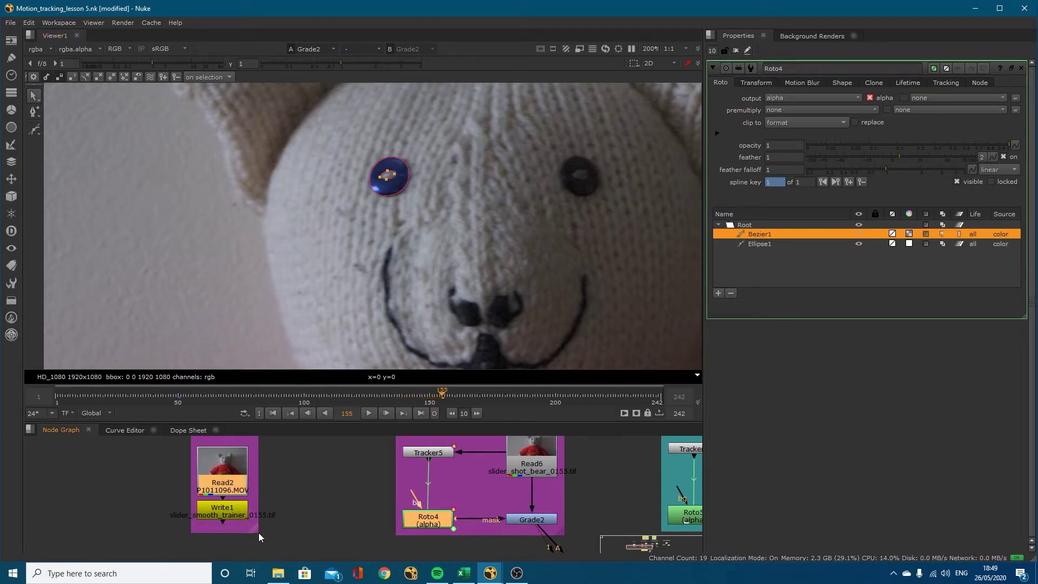
left_click(223, 480)
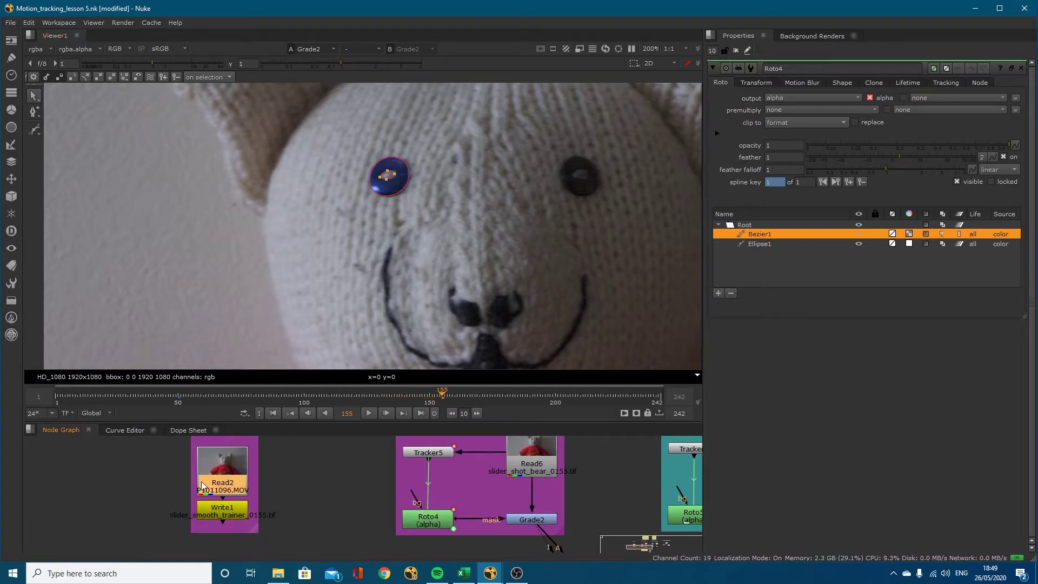
- Open Write1's settings alone by setting the Properties max panels to 1
left_click(225, 510)
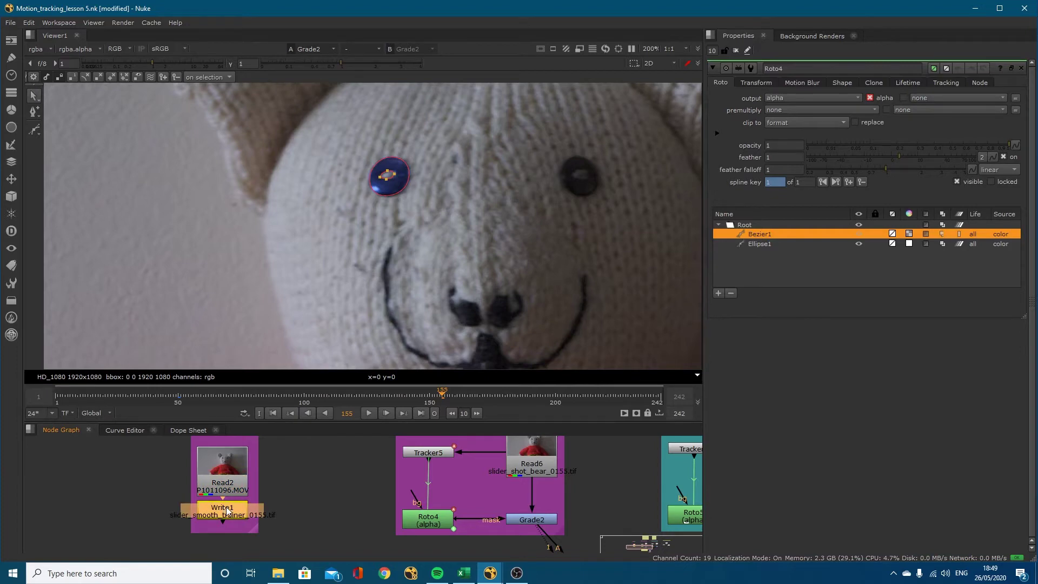
double_click(226, 510)
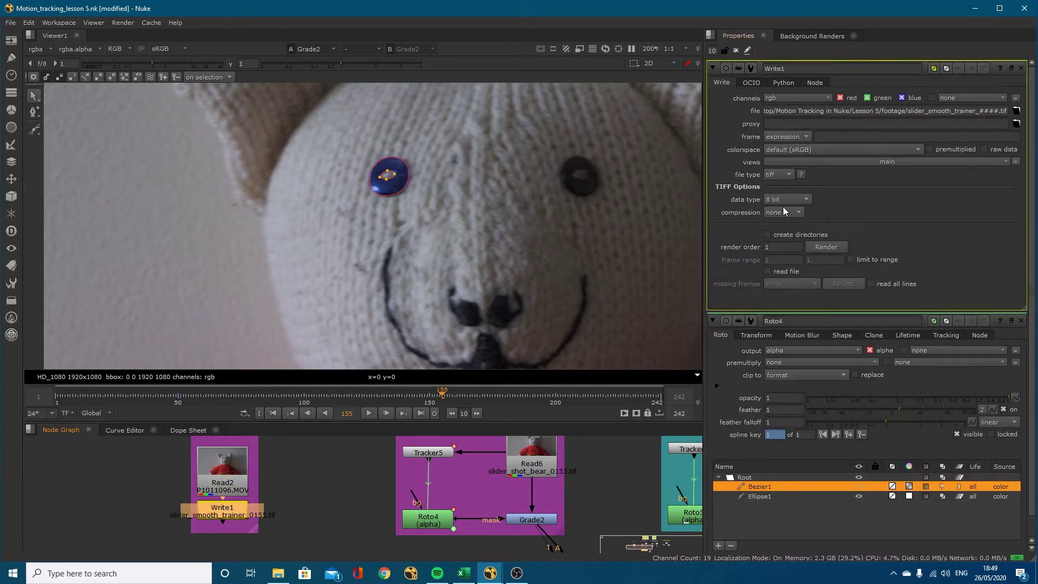
left_click(712, 49)
type("1")
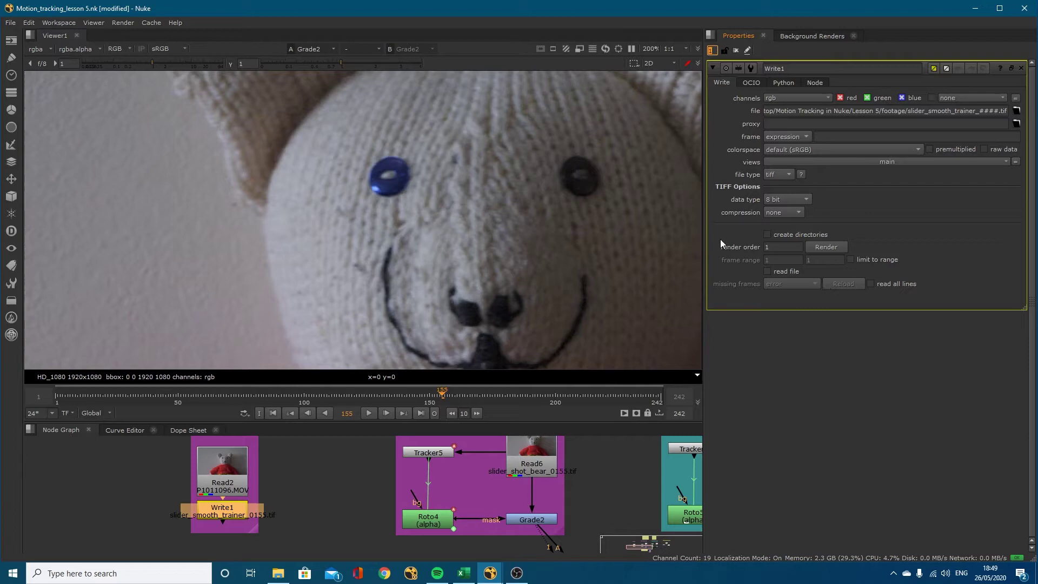
- Show Tracker5's Tracker tab and zoom the viewer to 280% on track 1
scroll(414, 448, "down", 6)
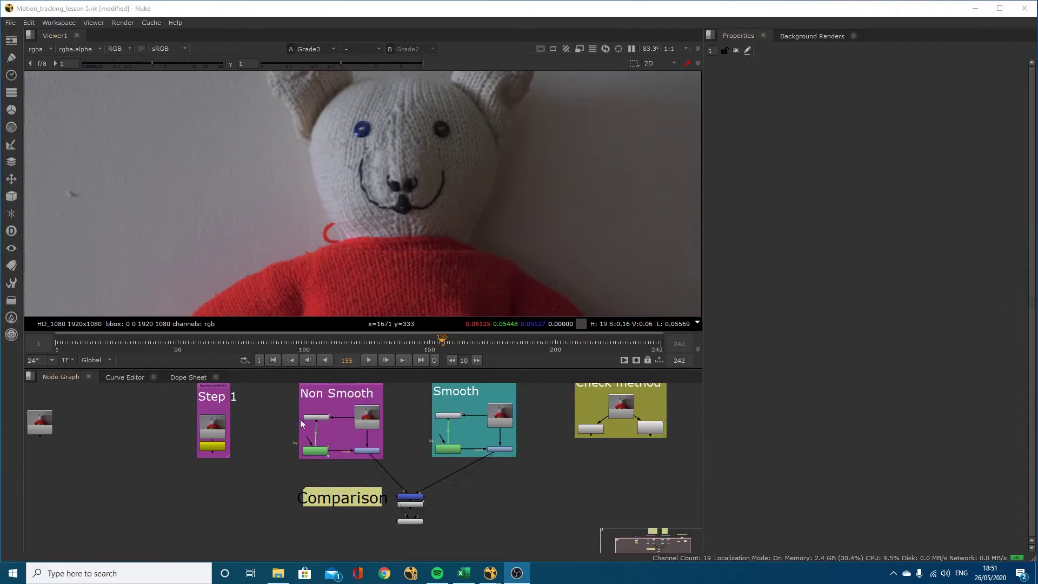
scroll(301, 421, "up", 2)
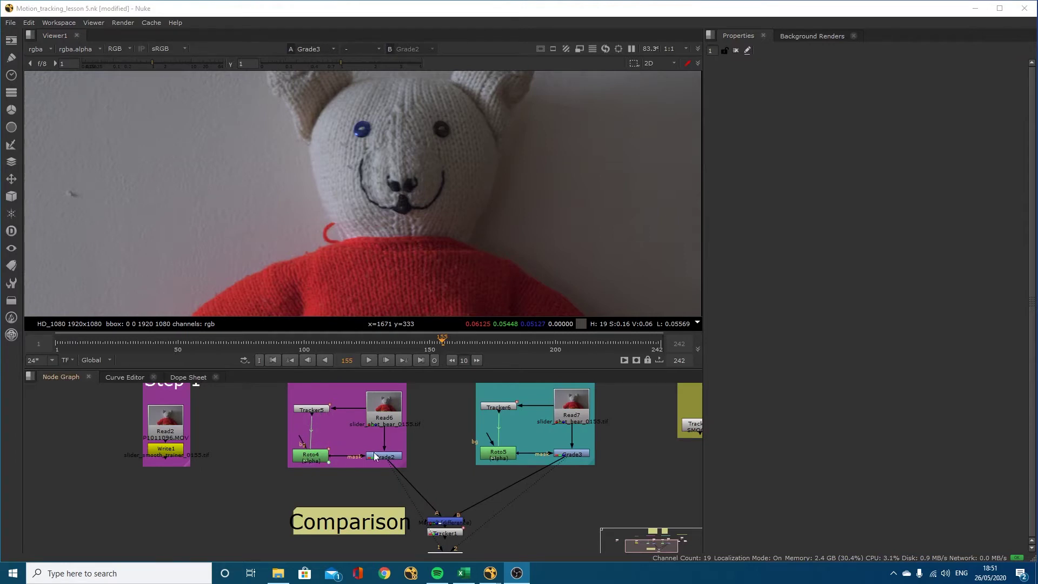
left_click(318, 410)
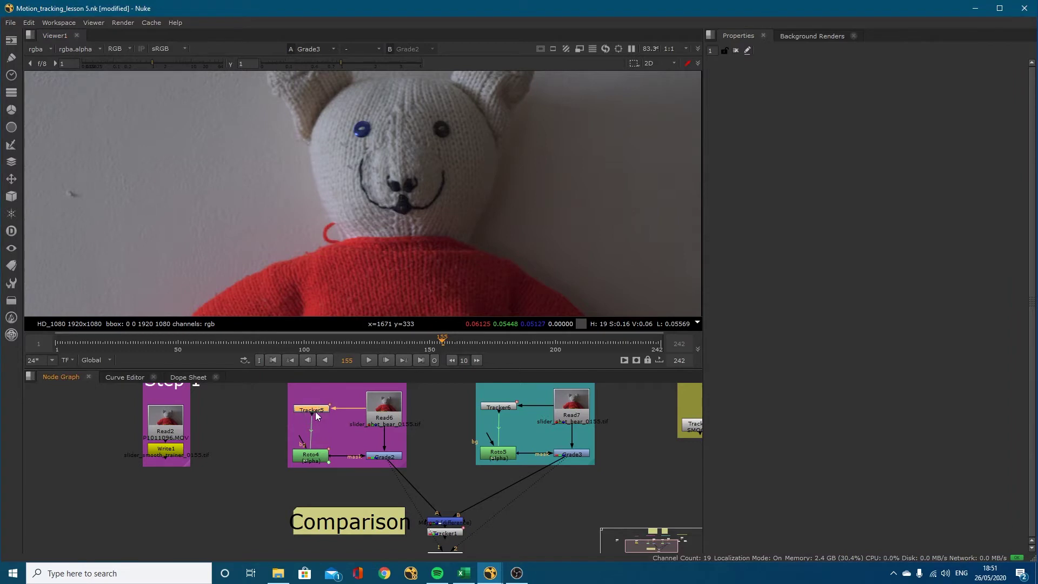
double_click(315, 411)
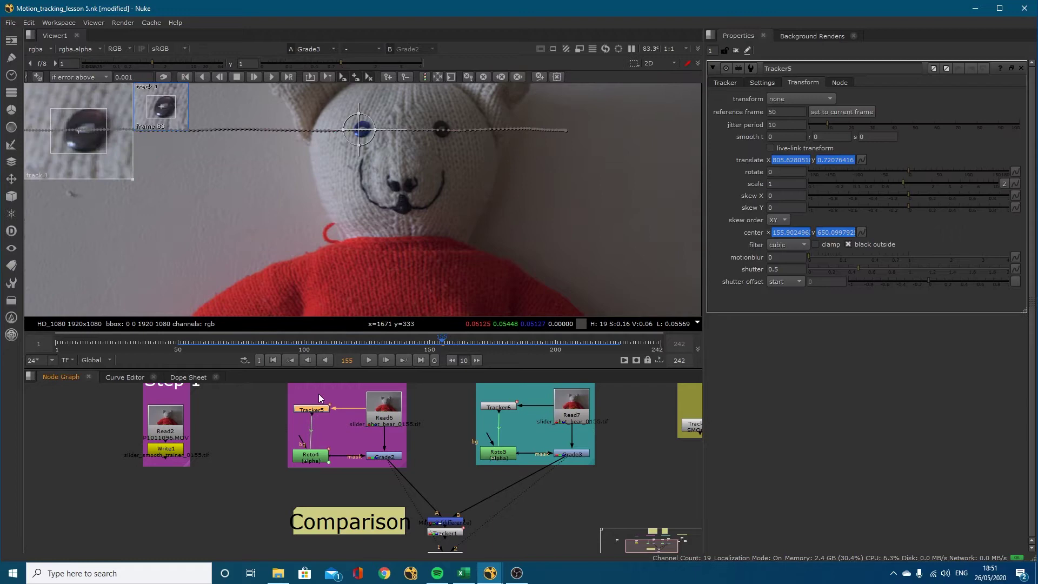
left_click(725, 82)
scroll(331, 138, "up", 5)
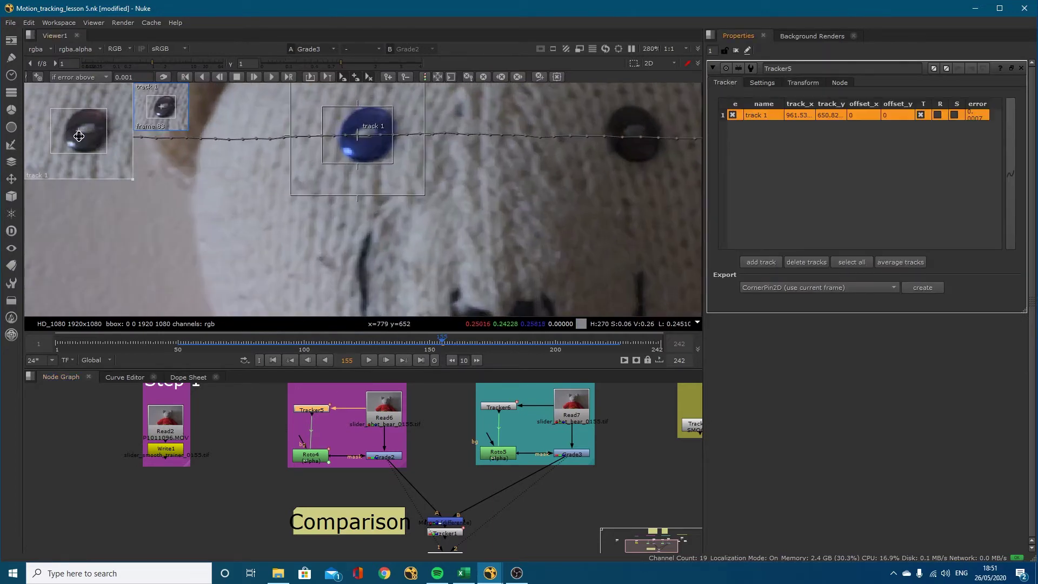
middle_click_drag(386, 449, 327, 489)
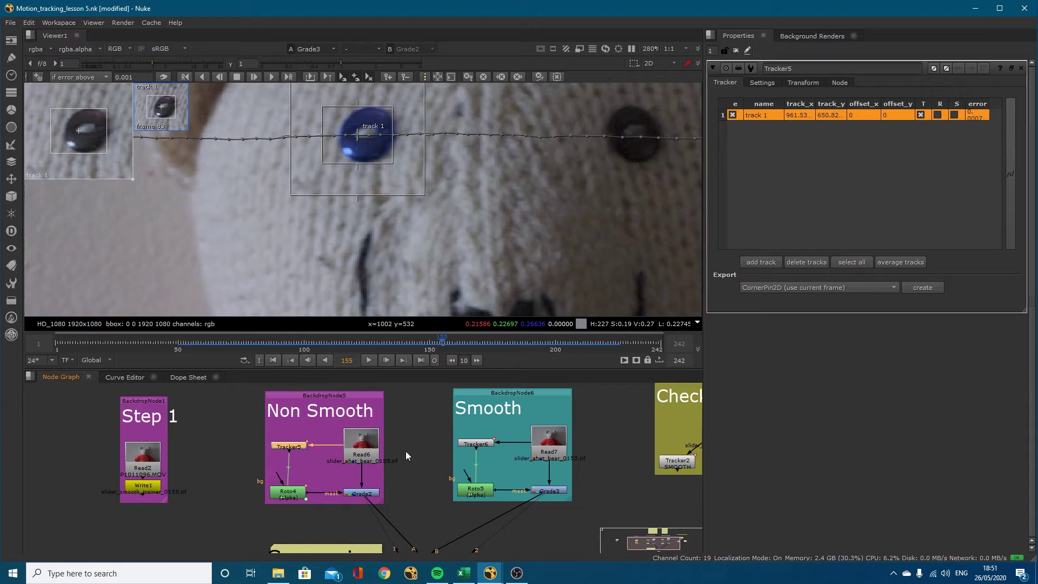
- Nudge the Merge3 difference node in the Comparison backdrop and open its settings
scroll(361, 508, "down", 2)
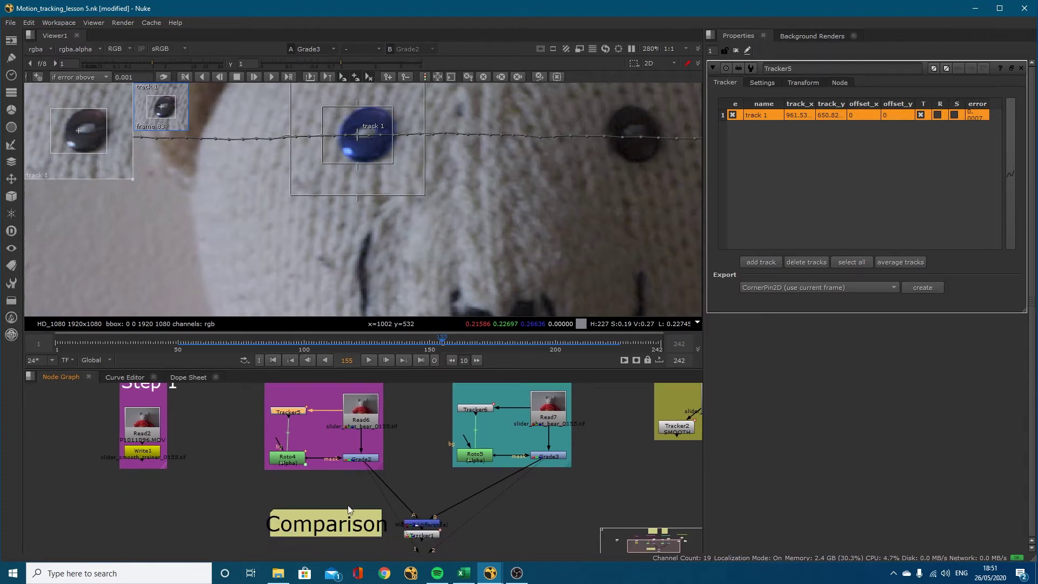
left_click_drag(293, 528, 292, 529)
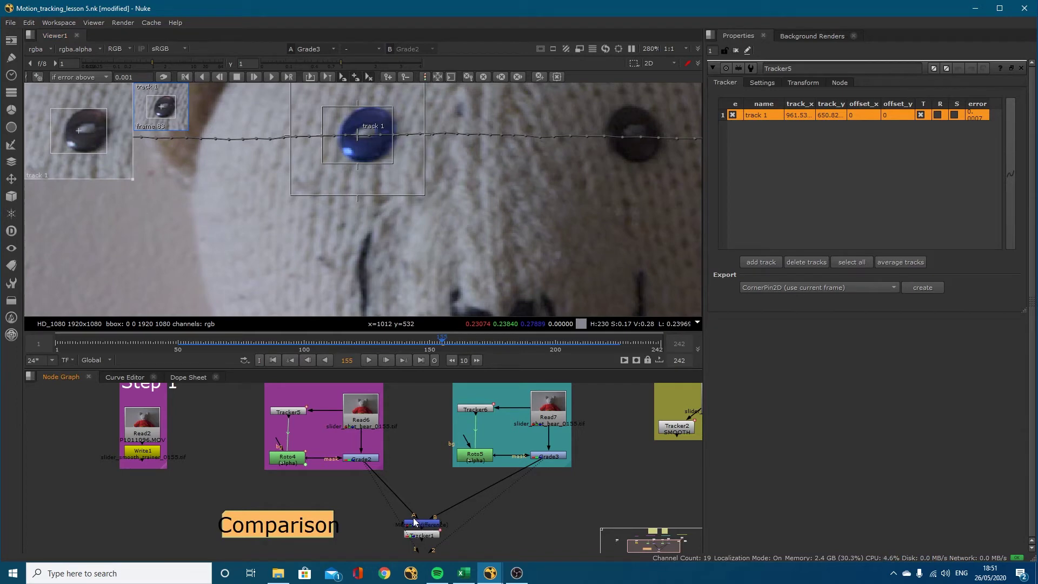
left_click_drag(422, 526, 423, 517)
scroll(425, 517, "up", 3)
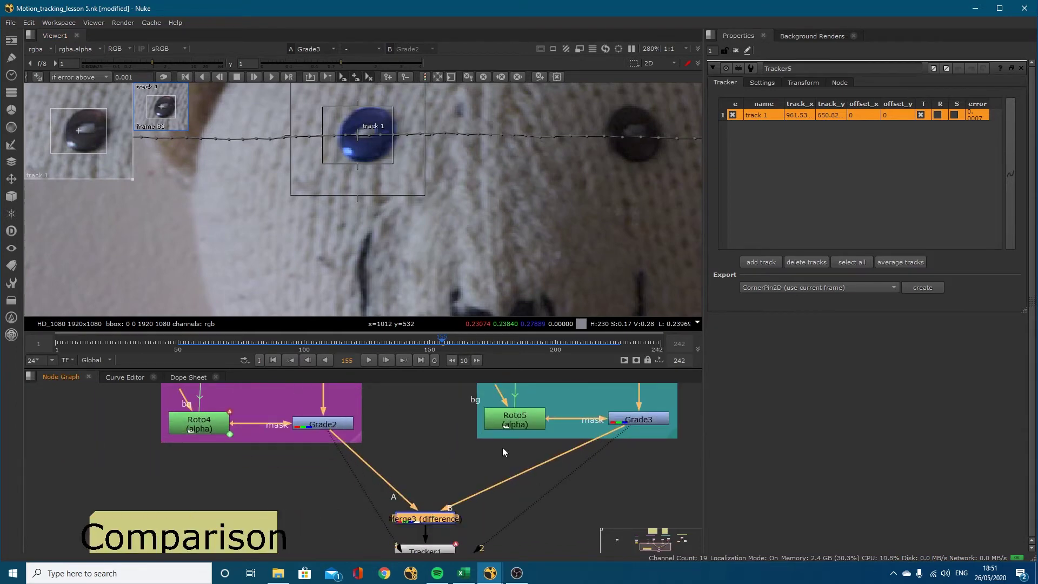
left_click_drag(427, 519, 427, 519)
double_click(427, 520)
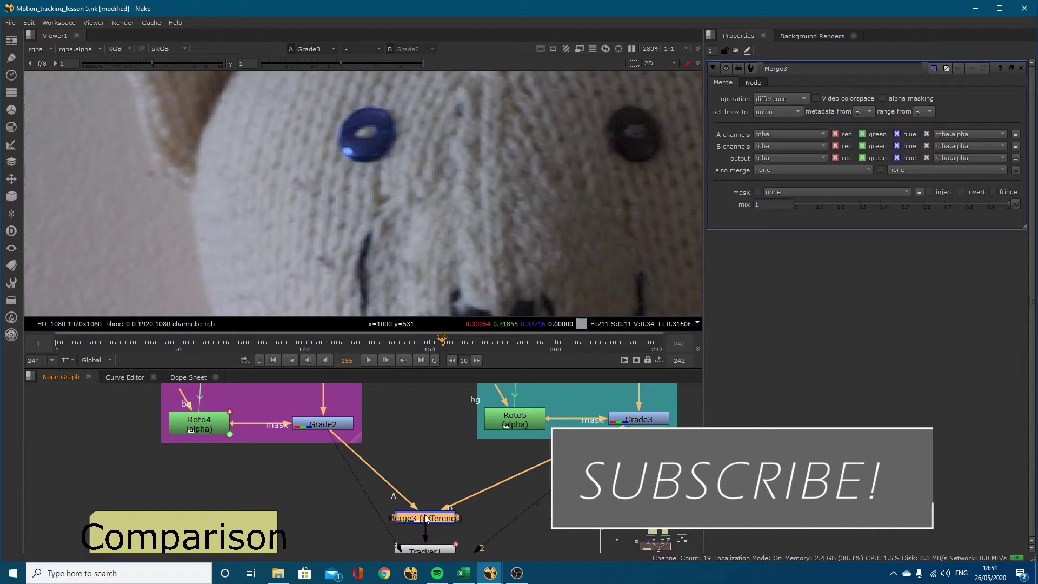
- View Merge3's difference output with raised gain and gamma, moving to frame 105
key("1")
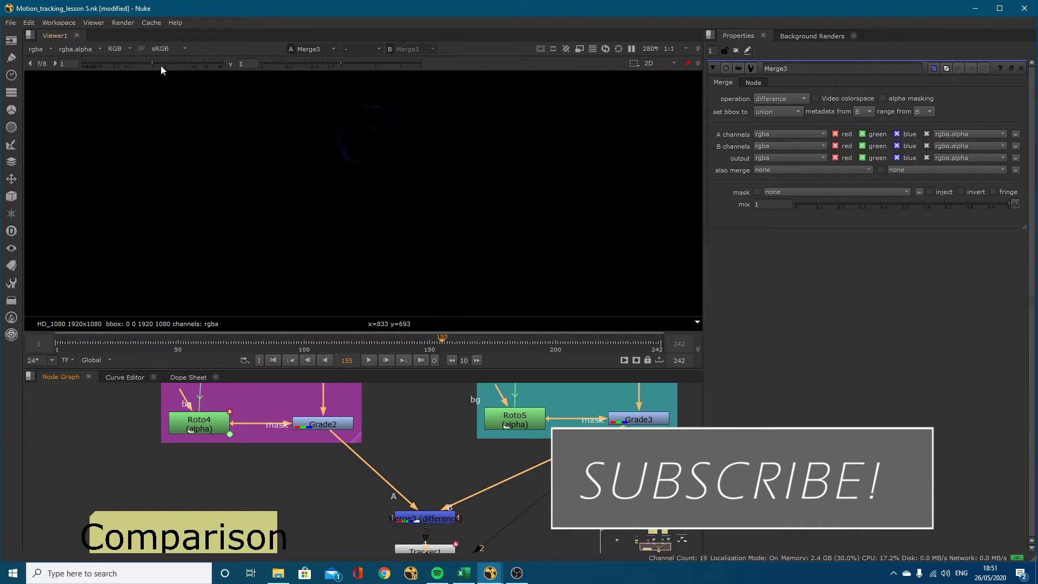
left_click_drag(161, 66, 200, 63)
left_click_drag(303, 64, 370, 64)
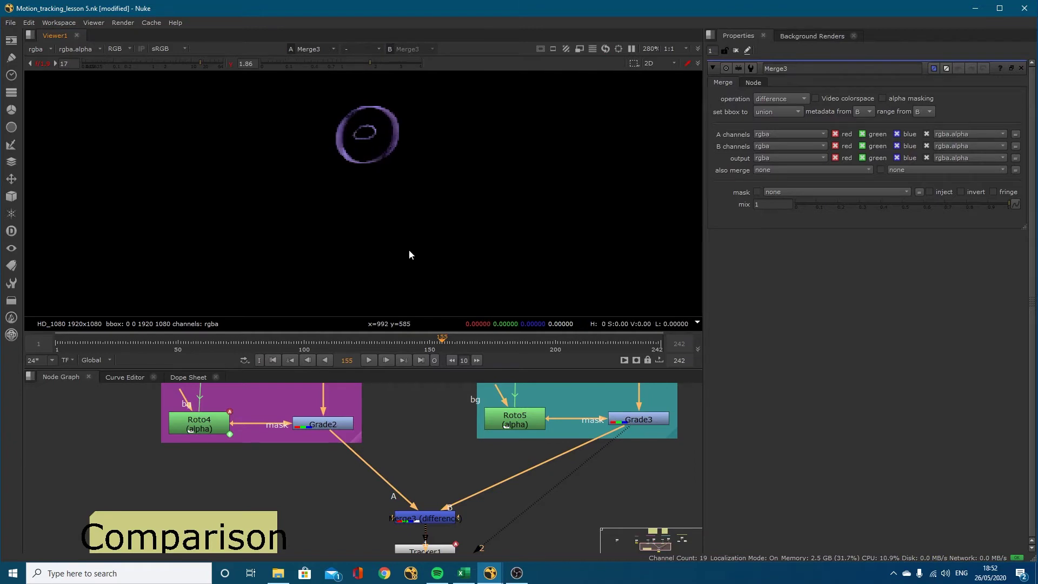
left_click_drag(418, 346, 281, 344)
scroll(270, 194, "down", 5)
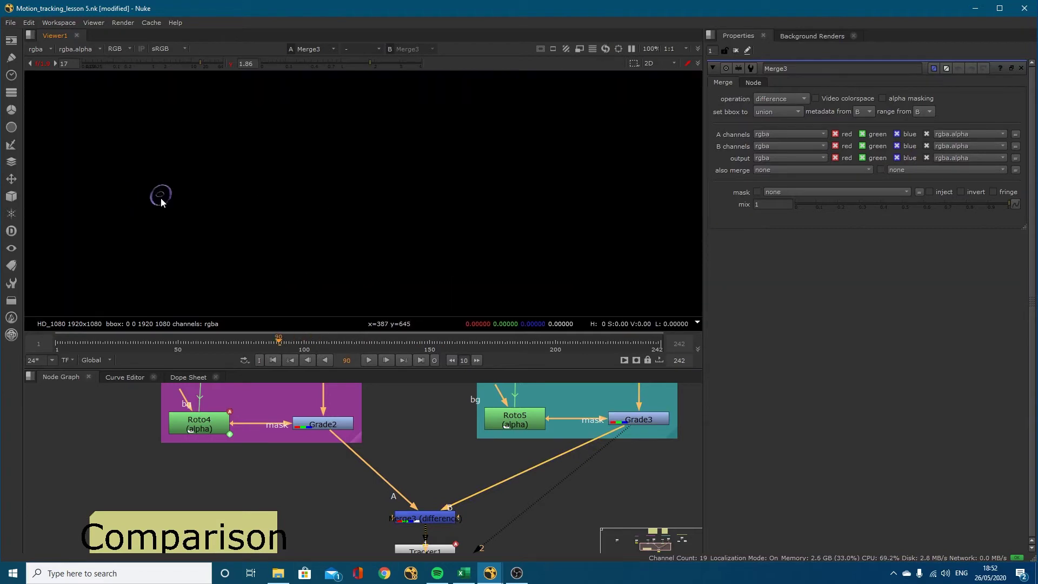
left_click_drag(278, 343, 318, 347)
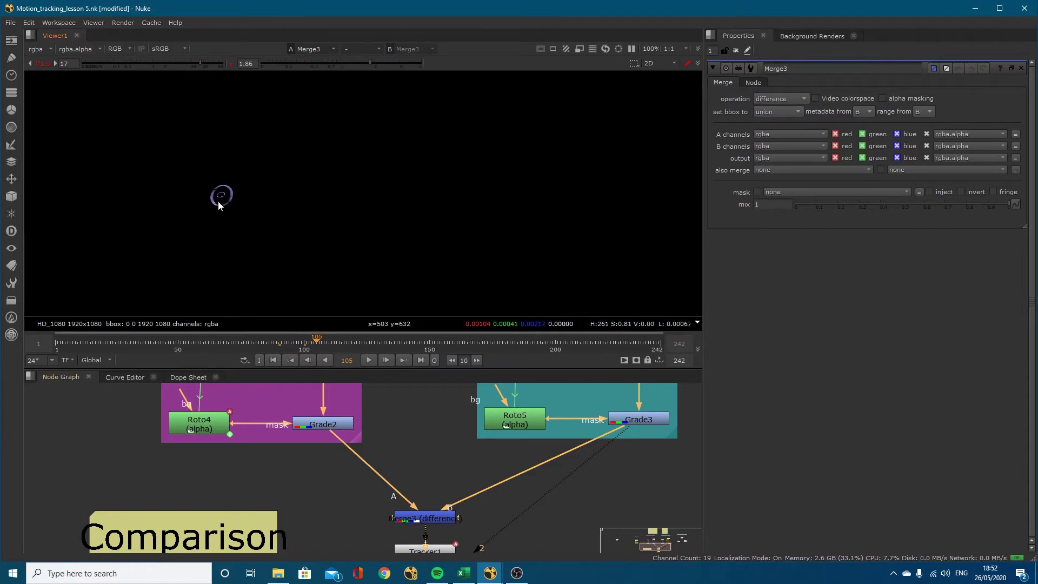
- Pull a Dot from the Grade3-to-Merge3 pipe, rewire it to Grade2, then back to Grade3
scroll(223, 206, "up", 2)
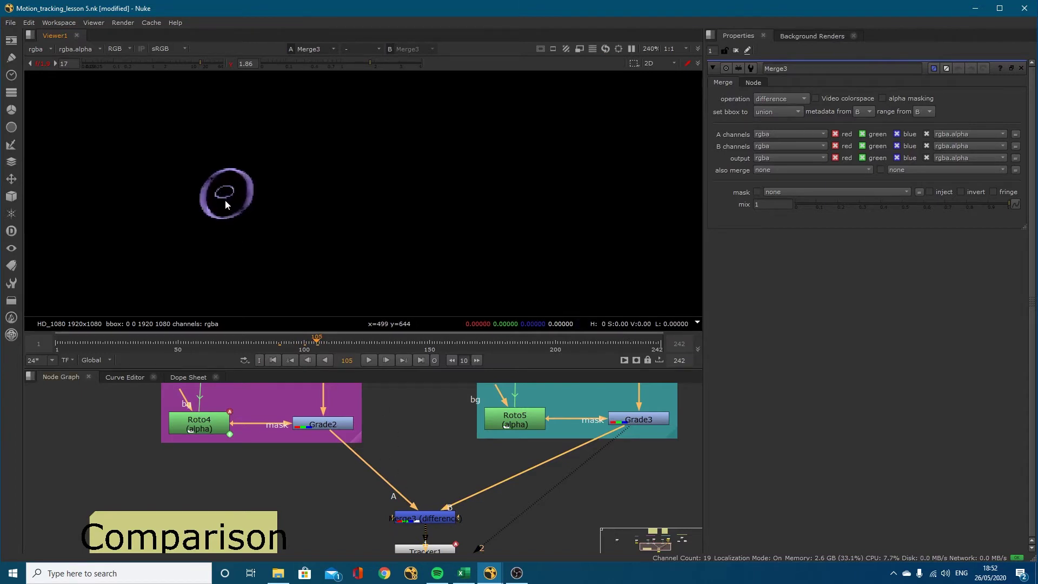
scroll(223, 209, "up", 1)
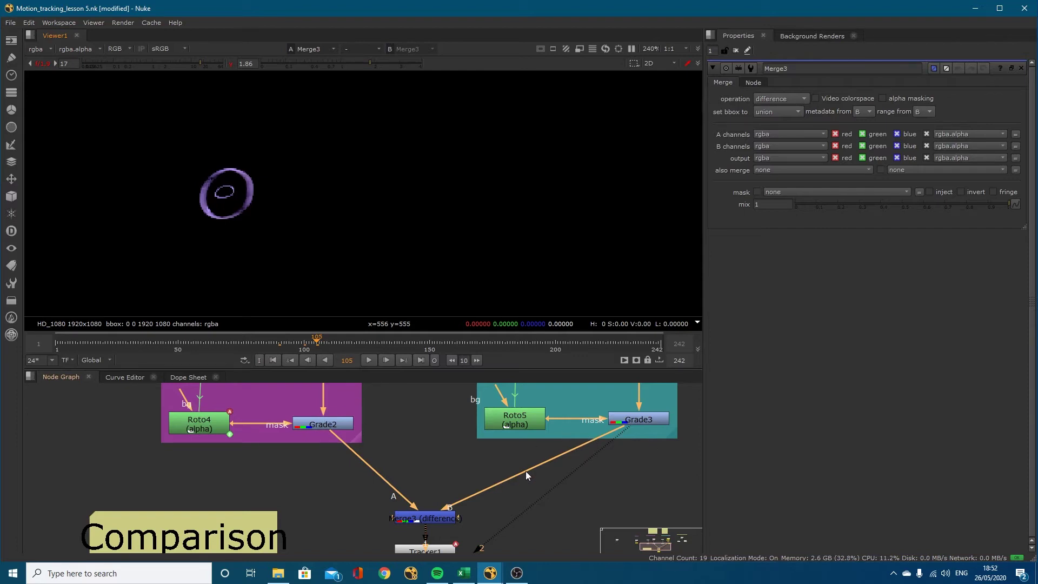
key("ctrl")
left_click_drag(533, 469, 537, 482, "ctrl")
left_click_drag(600, 440, 334, 419)
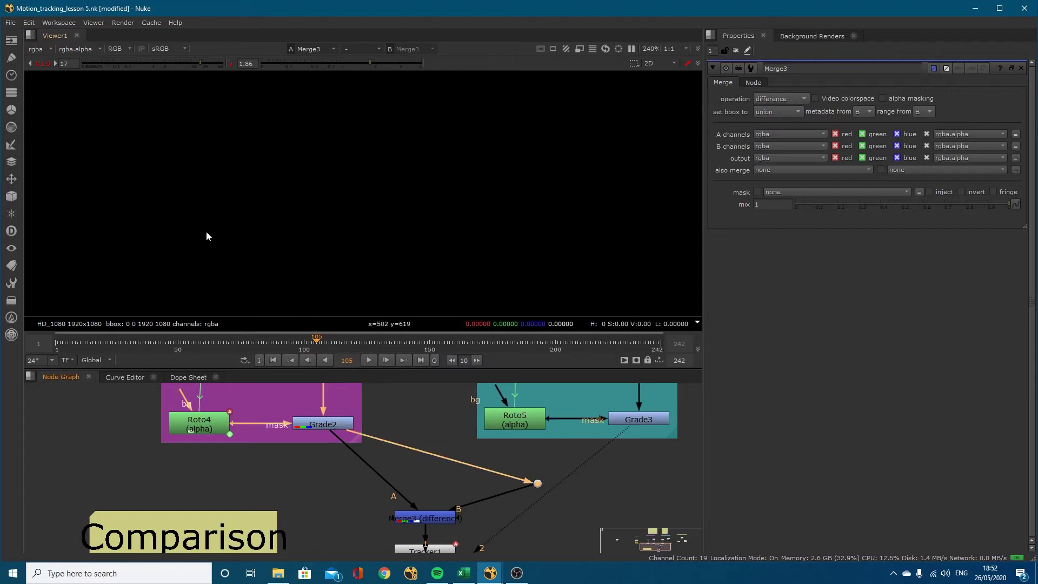
scroll(281, 217, "down", 5)
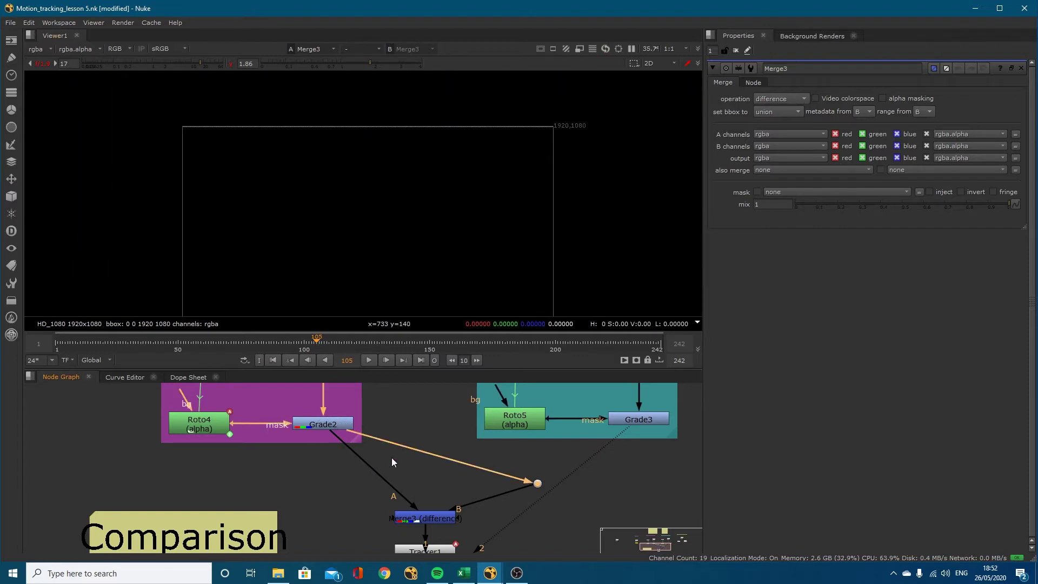
left_click_drag(359, 435, 628, 420)
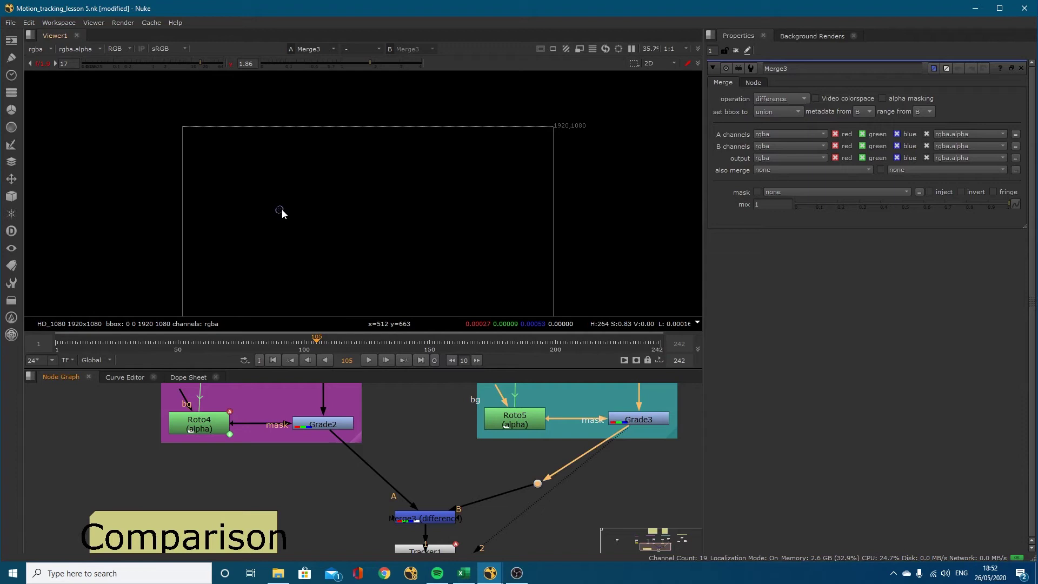
- Lower the viewer gain slightly to dim the purple ring and zoom out the graph
scroll(281, 209, "up", 3)
scroll(280, 210, "up", 2)
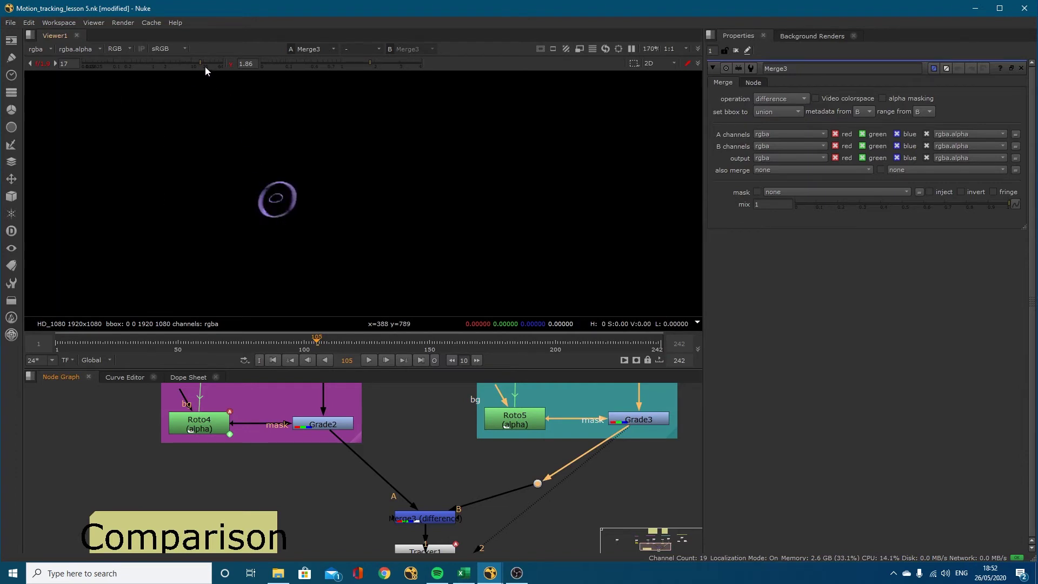
mouse_move(200, 65)
left_mouse_down()
mouse_move(138, 63)
mouse_move(205, 64)
left_mouse_up()
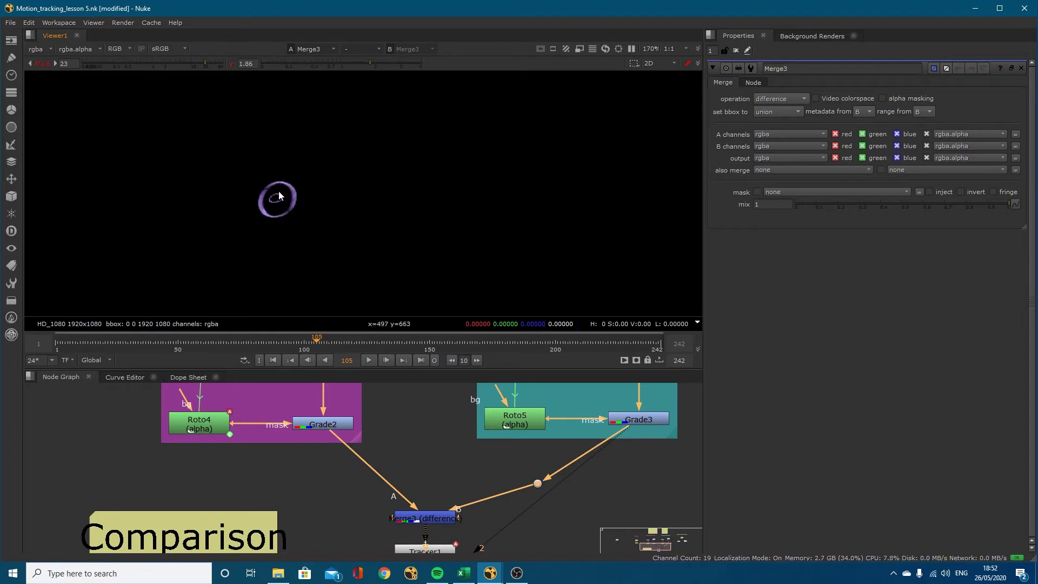
scroll(456, 507, "down", 5)
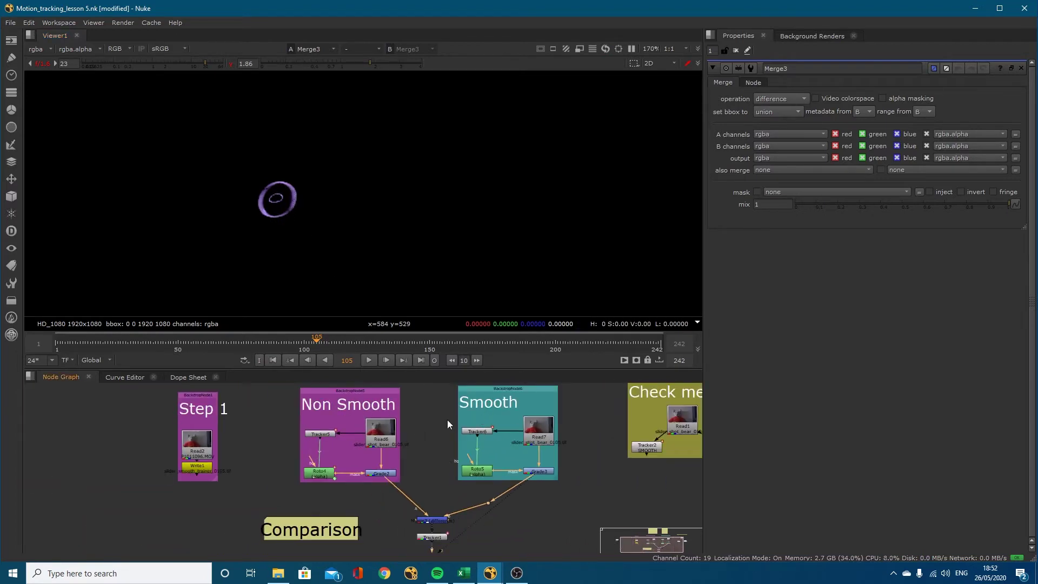
- View Tracker5's output and reset the viewer gain and gamma to 1
scroll(290, 224, "down", 4)
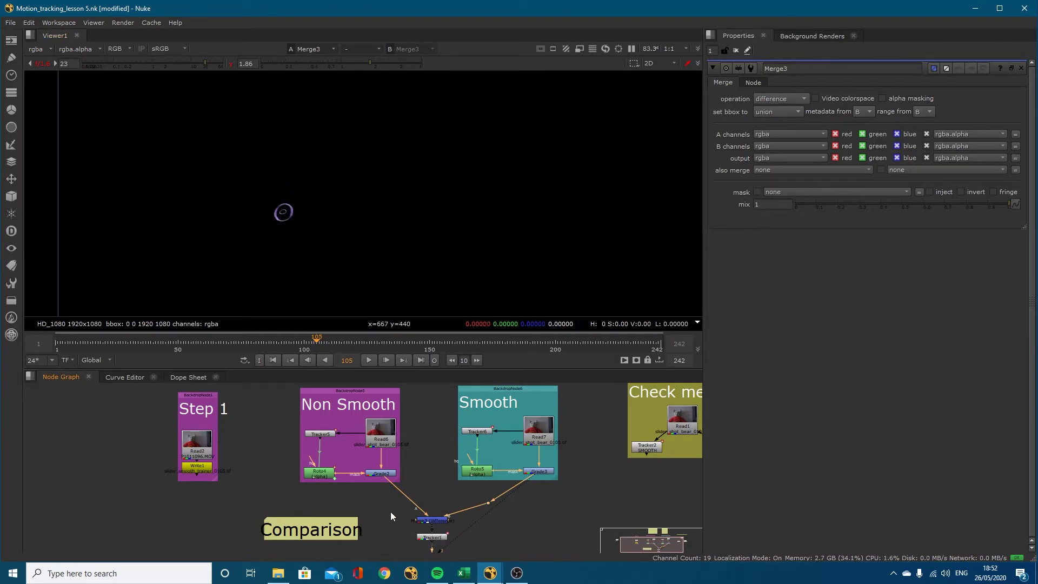
middle_click_drag(398, 511, 404, 504)
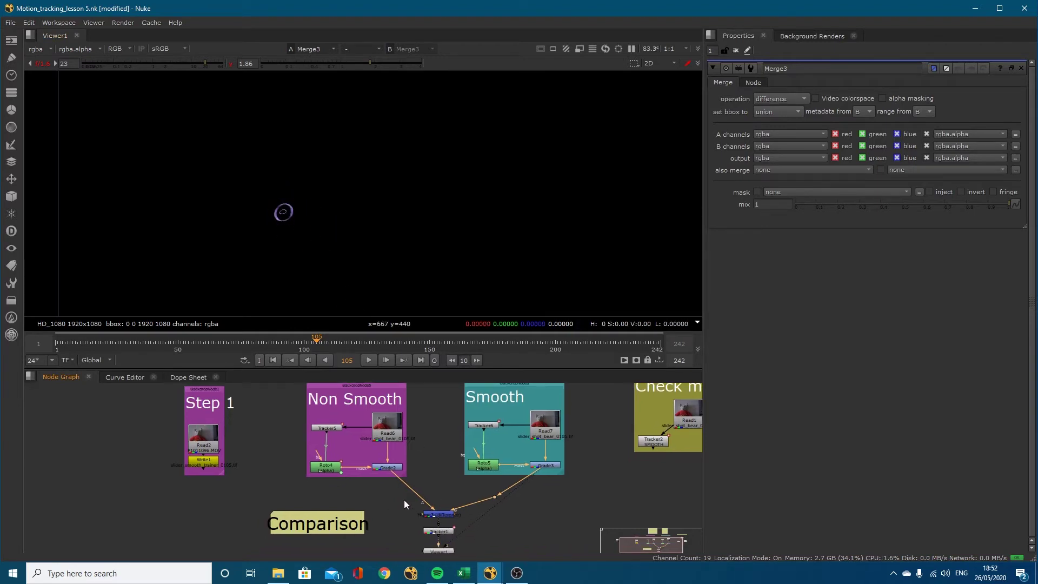
left_click(330, 427)
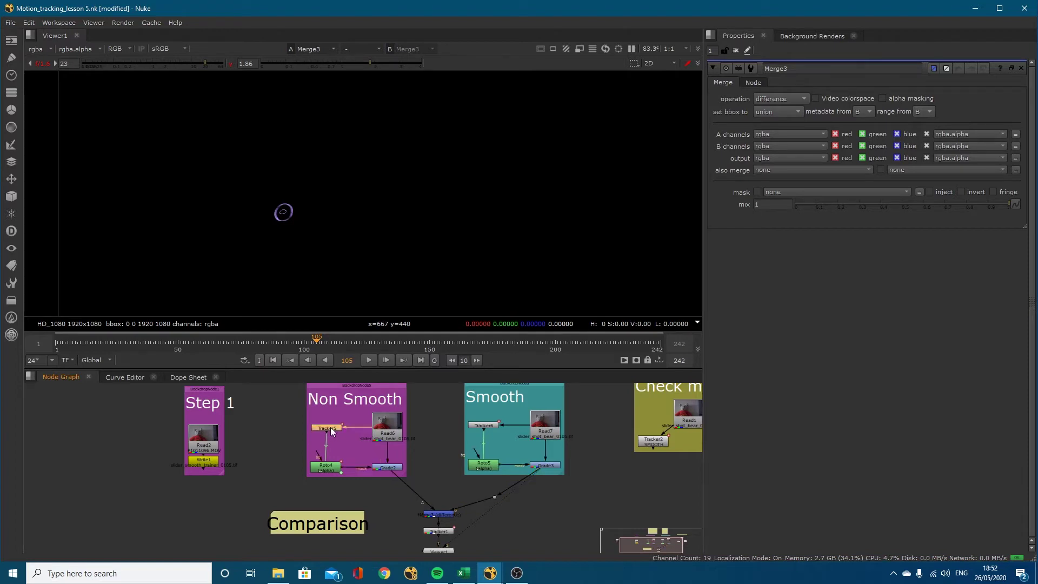
key("1")
left_click(40, 63)
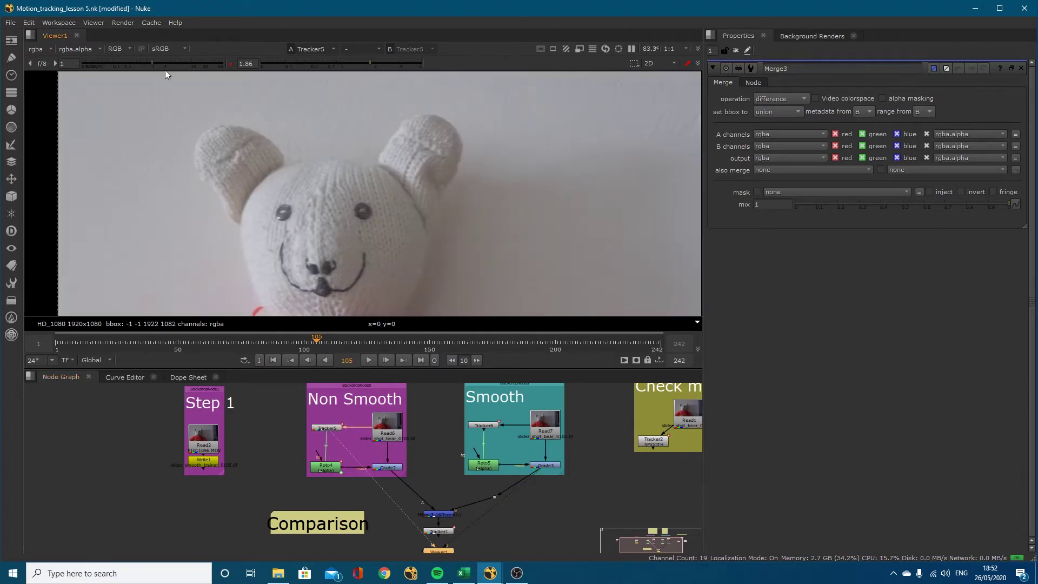
left_click(229, 64)
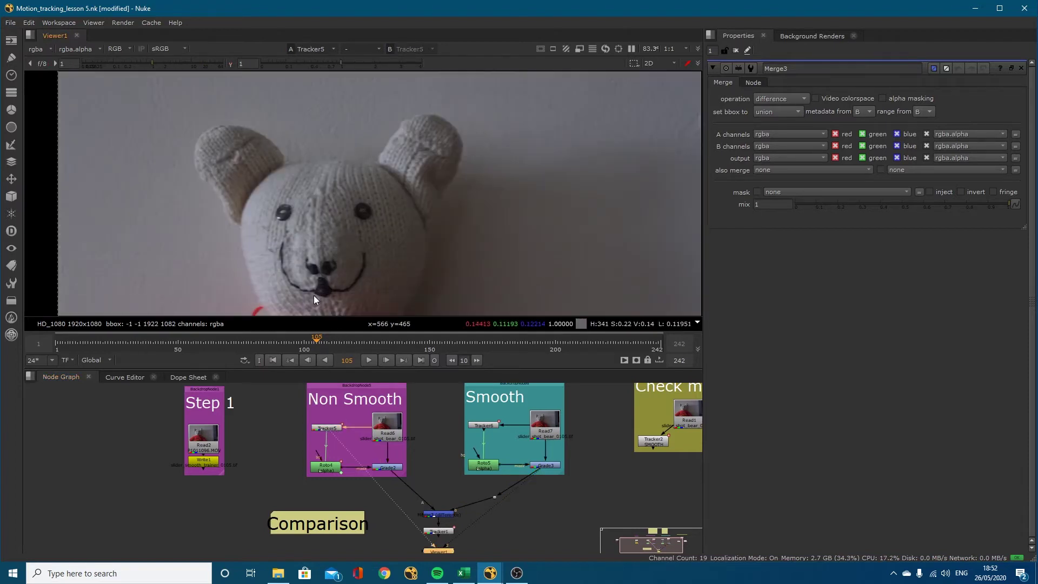
- Open Tracker5's properties and zoom the viewer in and out on track 1's path
double_click(328, 428)
scroll(295, 247, "up", 5)
scroll(296, 248, "down", 4)
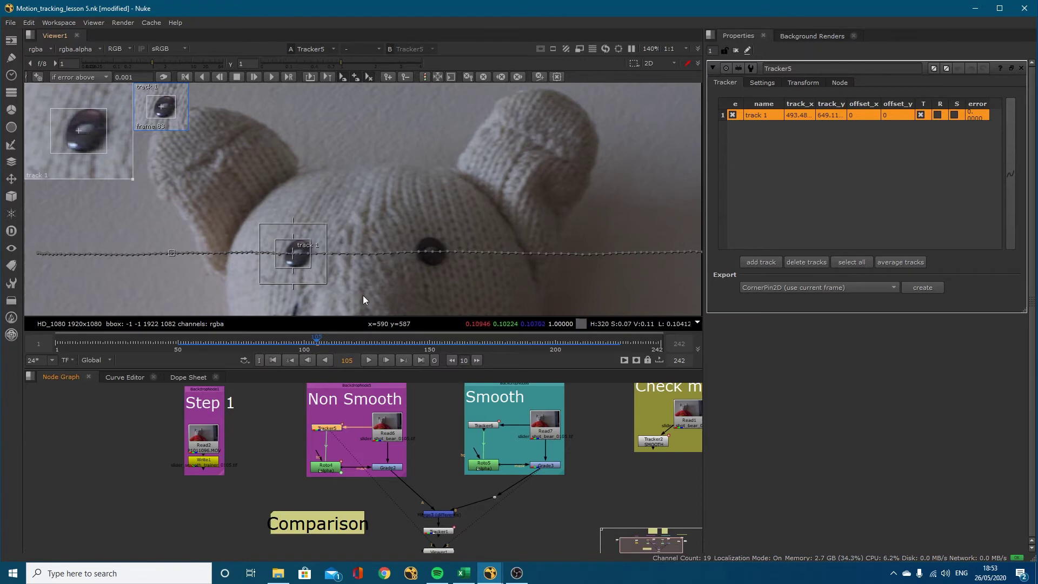
scroll(294, 254, "down", 5)
scroll(278, 259, "down", 2)
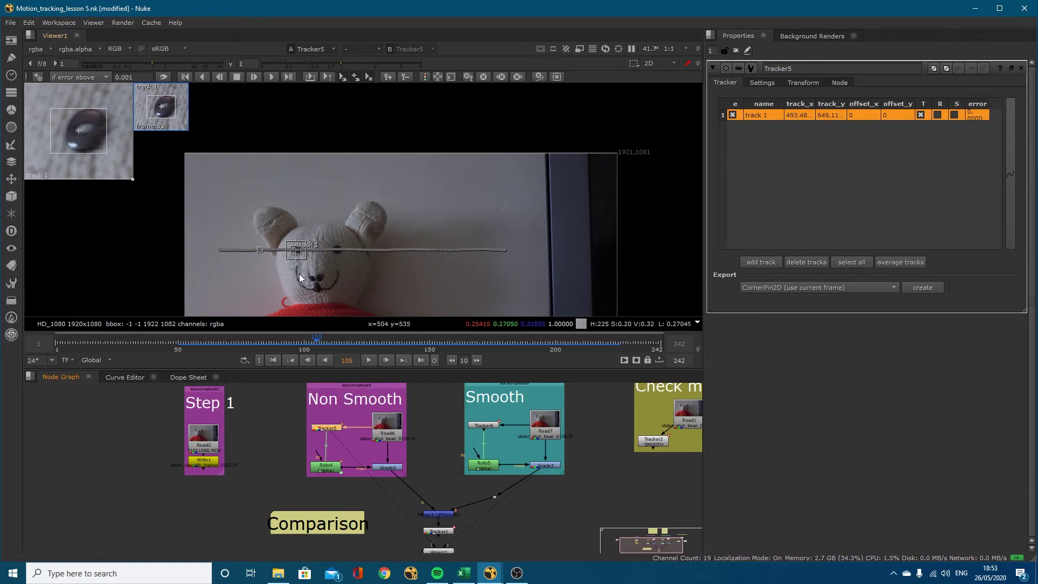
scroll(299, 274, "up", 8)
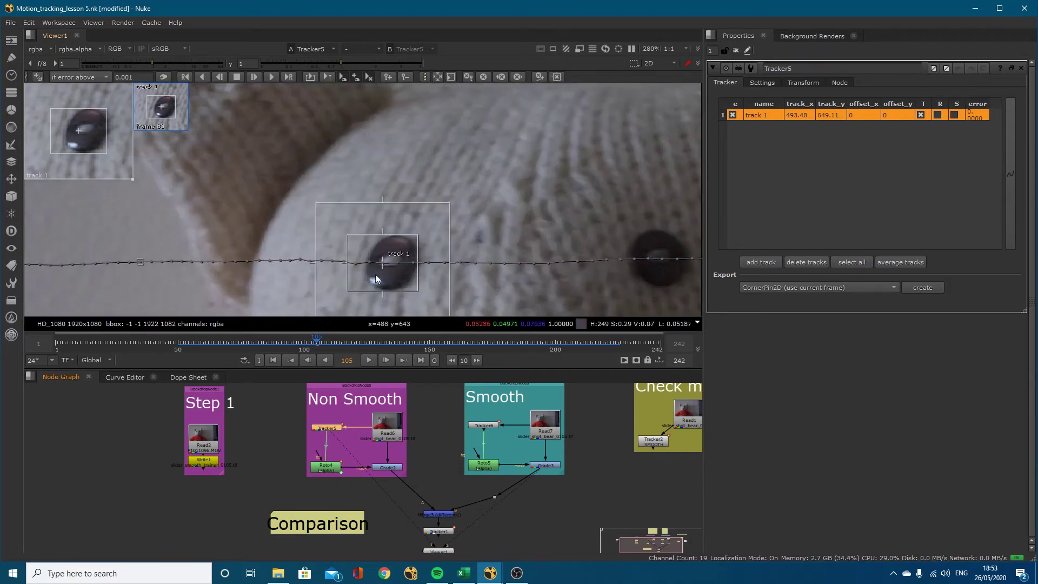
scroll(365, 282, "up", 3)
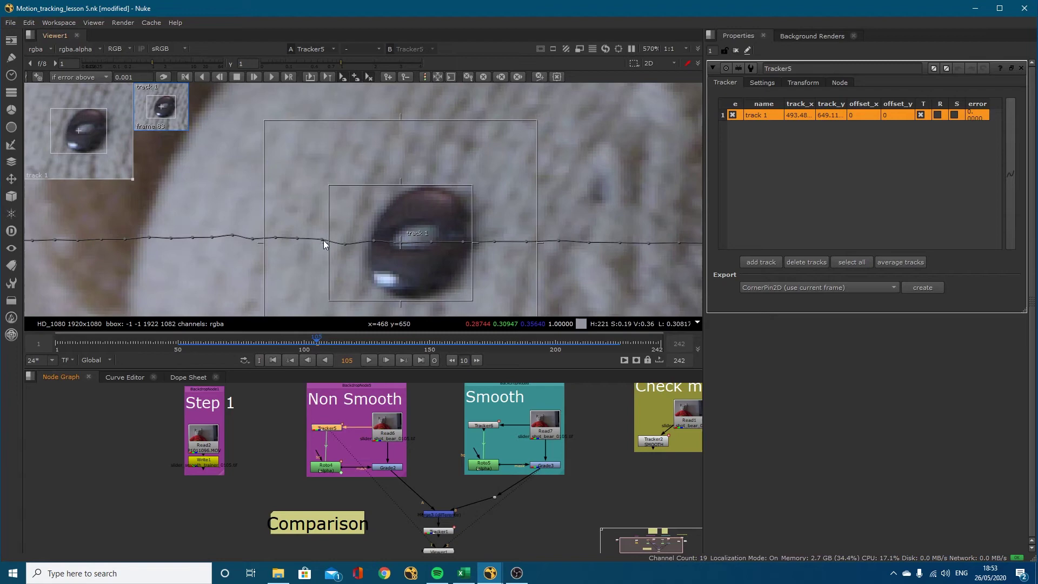
scroll(353, 244, "up", 2)
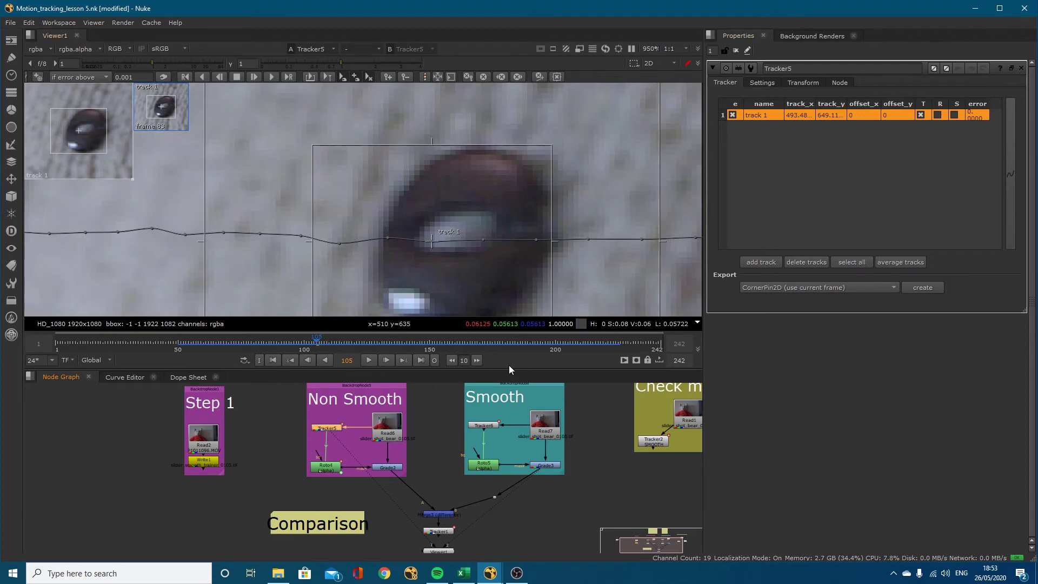
- View Tracker6 and review its Transform (smooth t 1), Tracker and Settings tabs
left_click(479, 428)
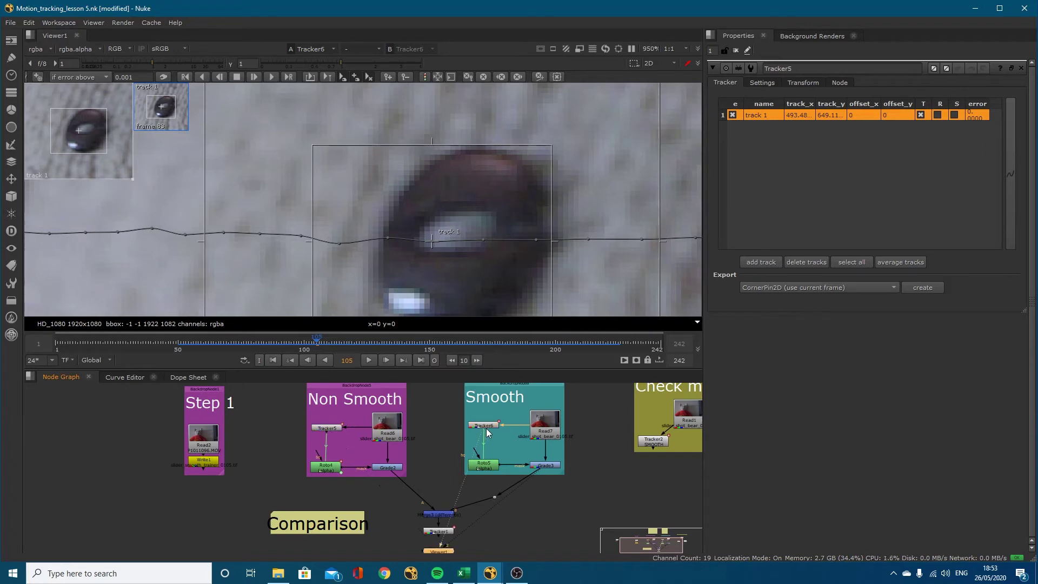
key("1")
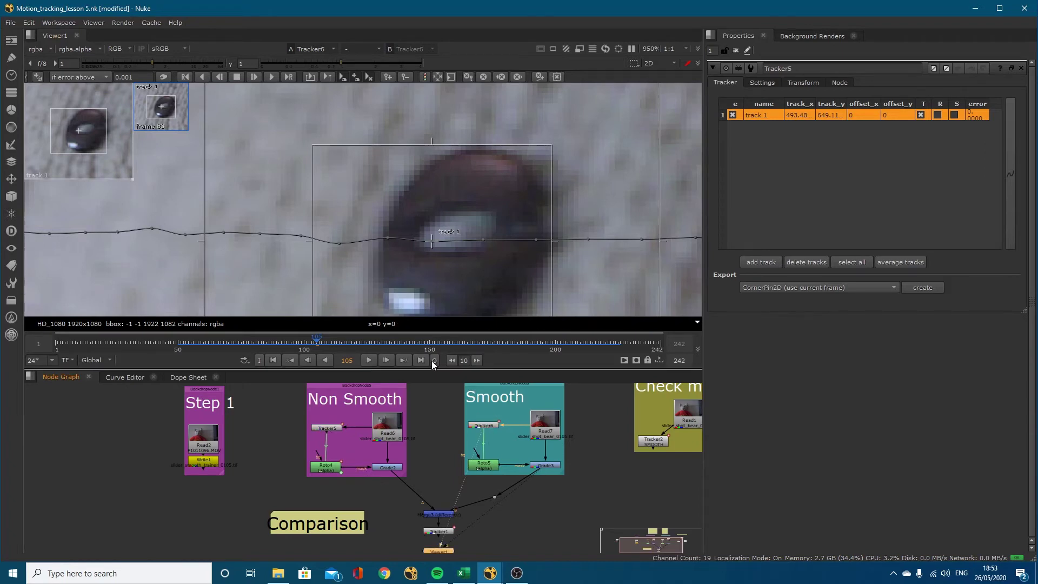
left_click(803, 82)
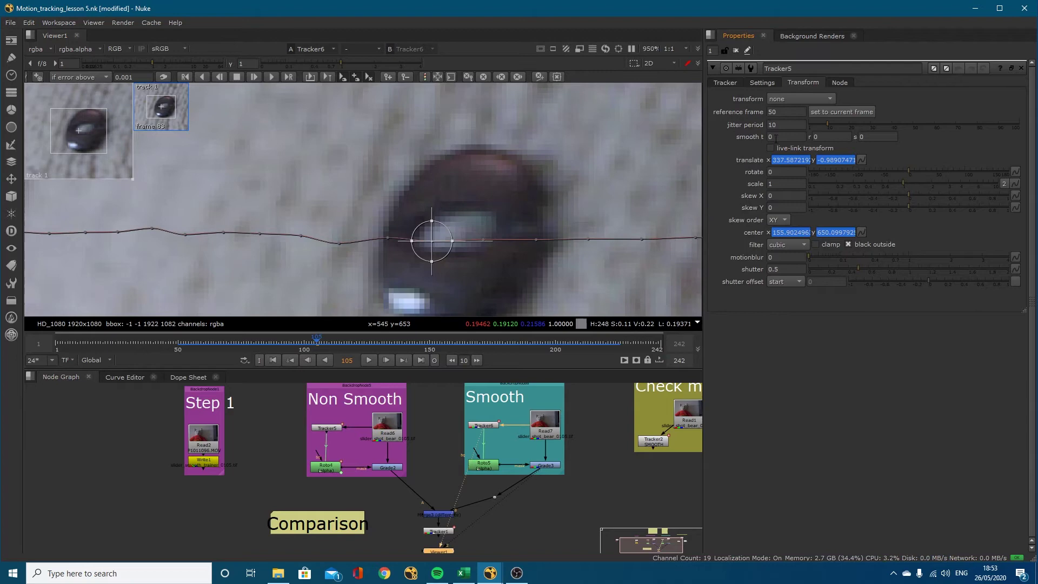
double_click(490, 426)
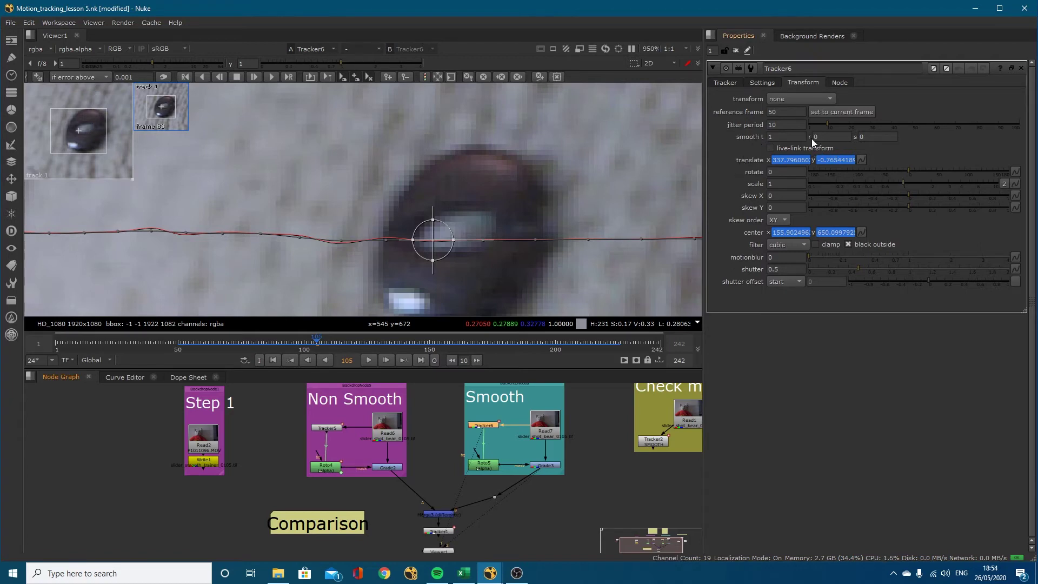
left_click(725, 83)
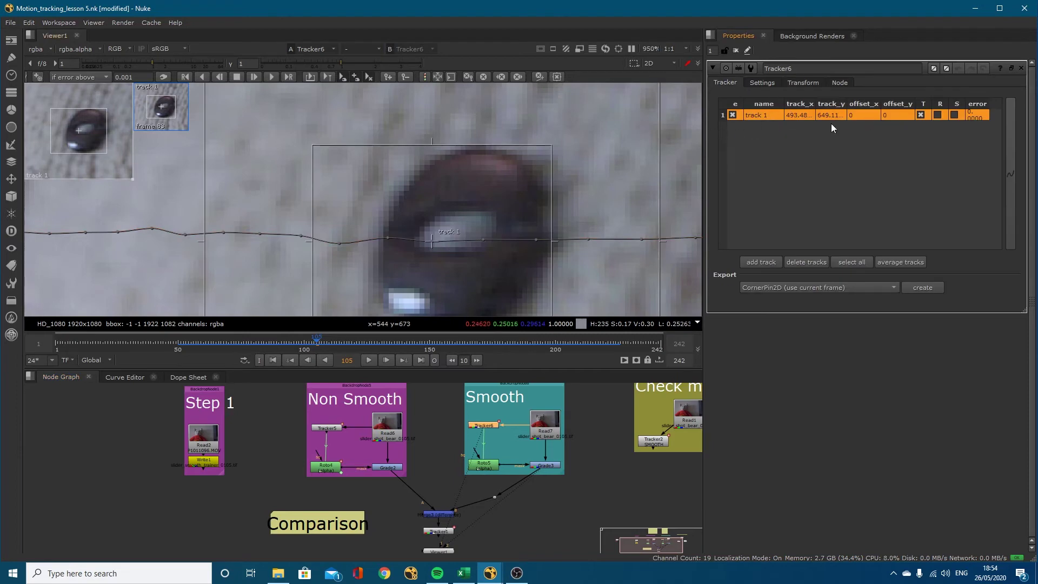
left_click(762, 83)
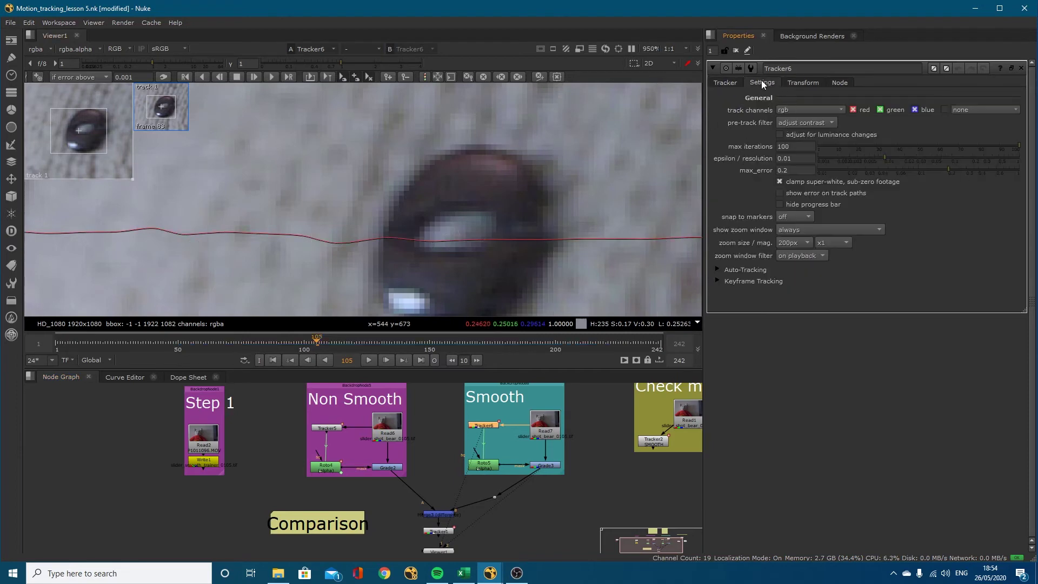
- Switch between Tracker6's track table and Transform tab, then click into the smooth t field
left_click(724, 83)
left_click(803, 82)
scroll(341, 252, "up", 1)
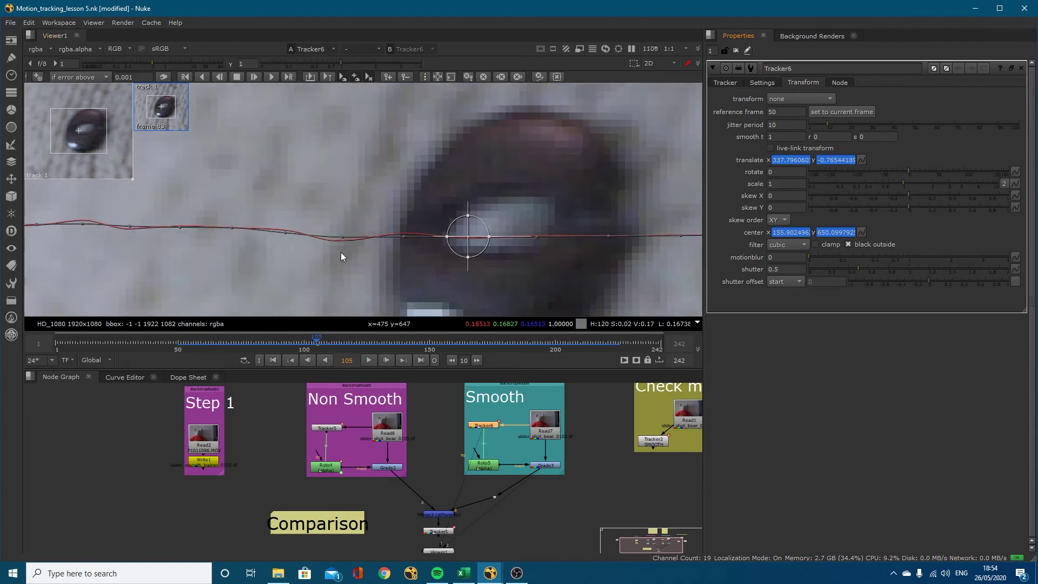
scroll(340, 252, "up", 5)
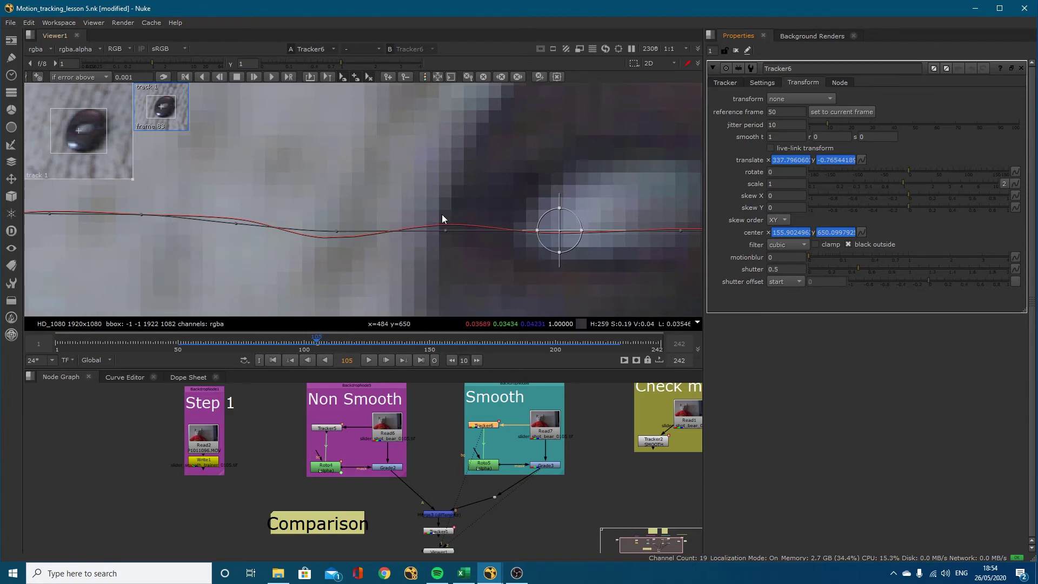
scroll(502, 222, "down", 1)
left_click(724, 82)
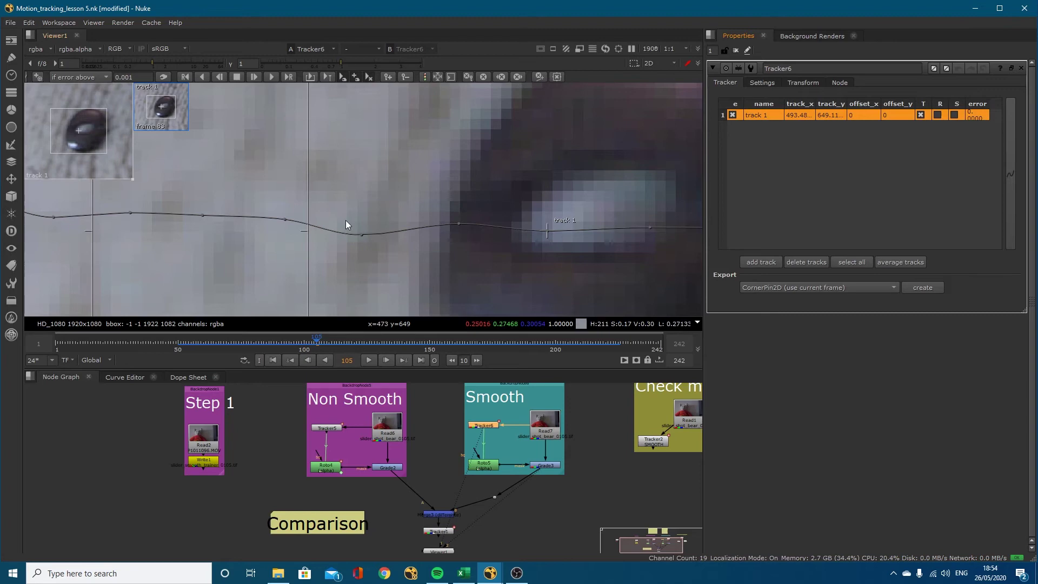
scroll(346, 227, "down", 5)
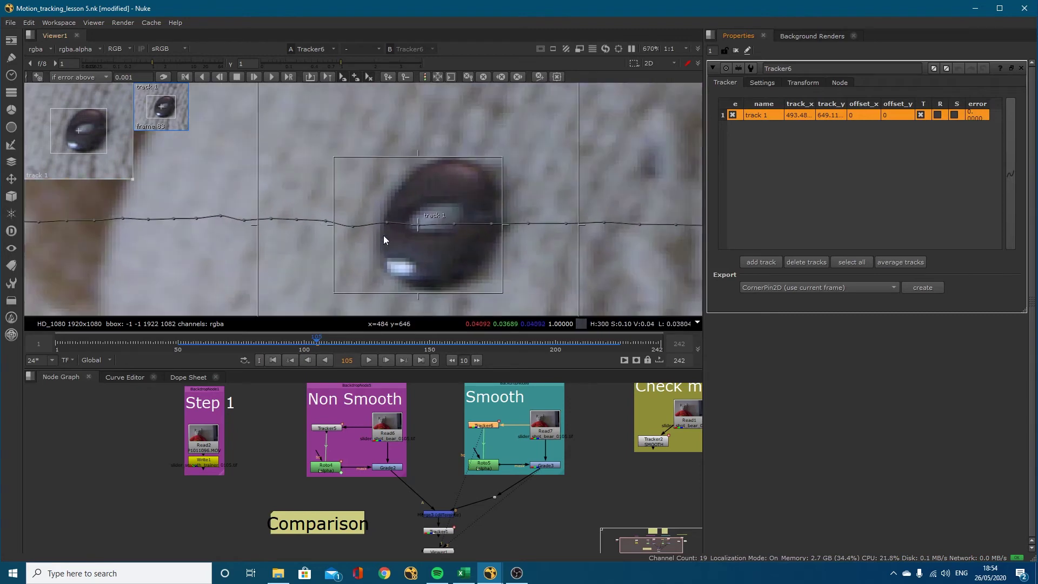
left_click(804, 81)
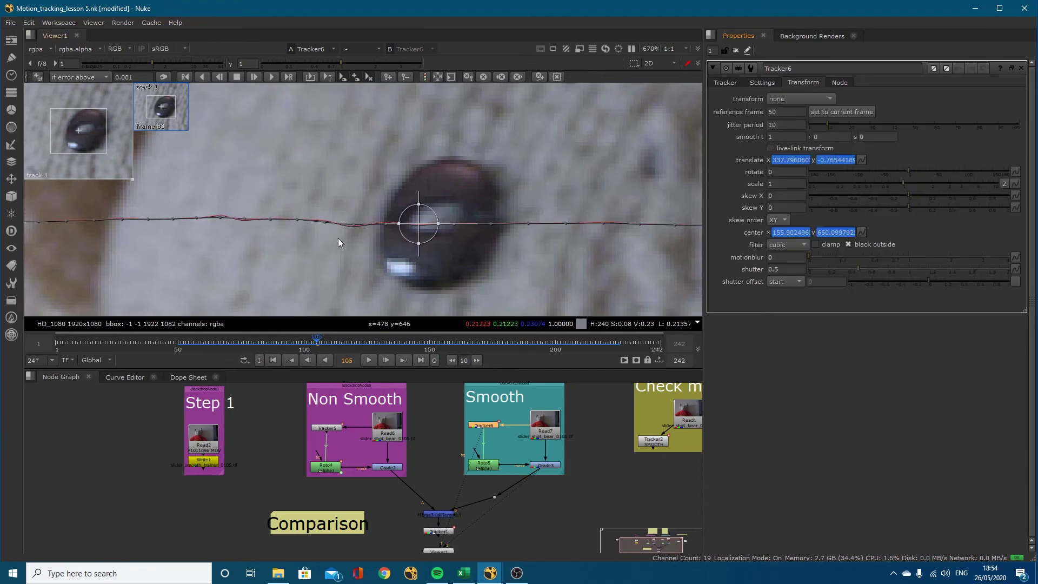
scroll(395, 220, "up", 3)
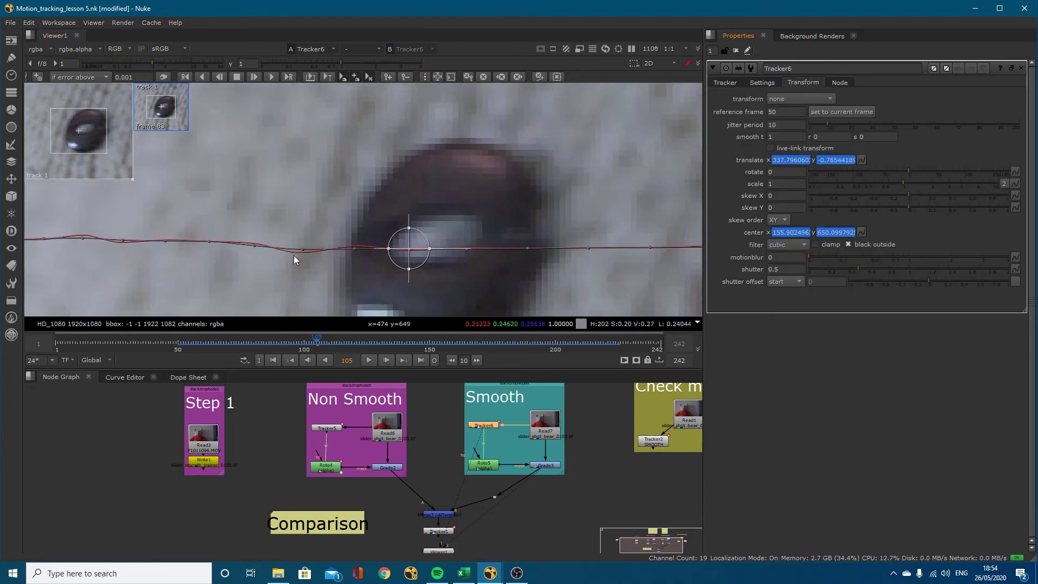
left_click(770, 136)
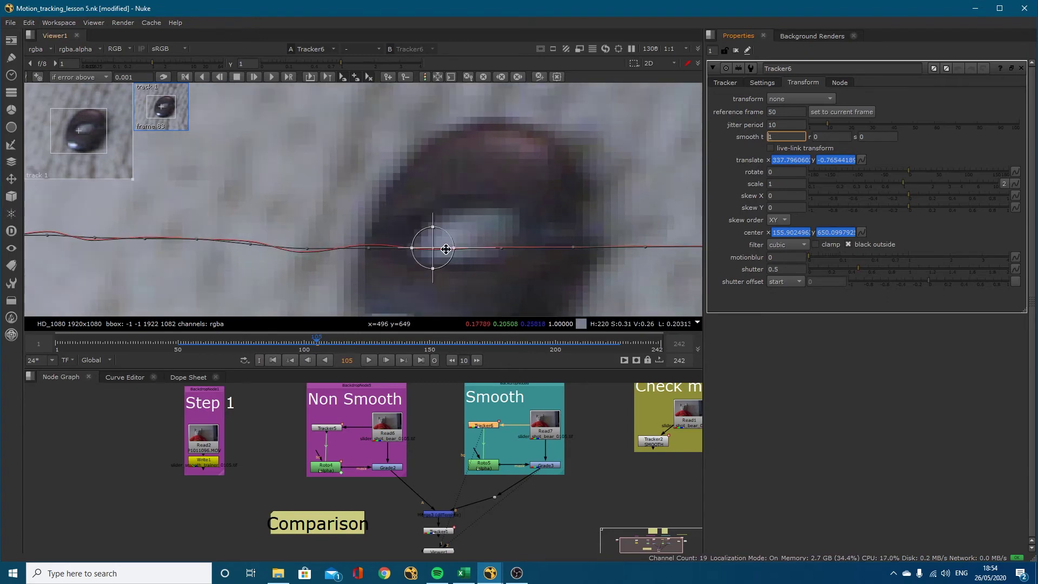
- Set Tracker6's smooth t value to 0, then zoom the viewer in on the track curve
double_click(785, 137)
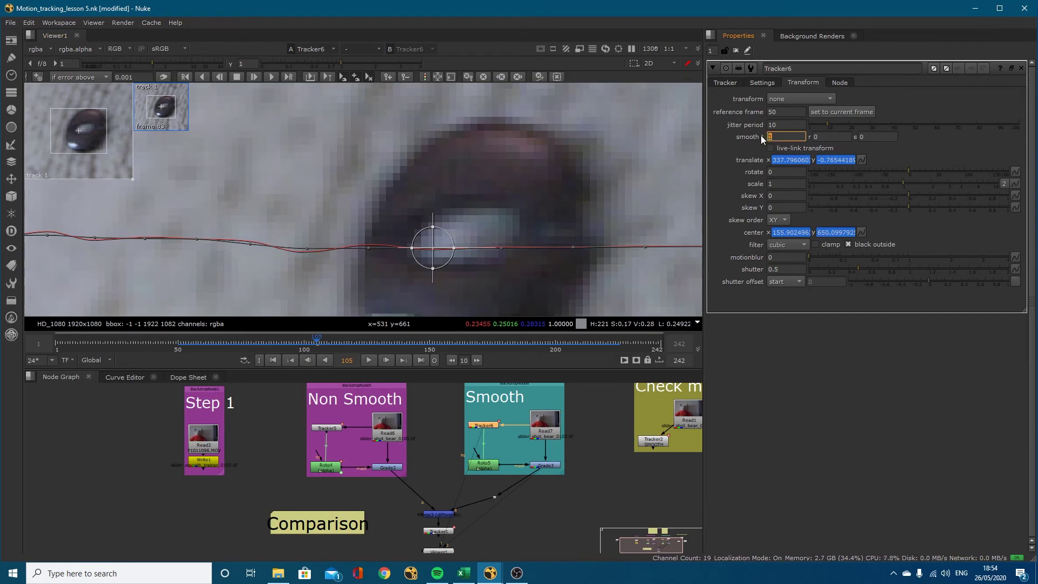
type("0")
key("Return")
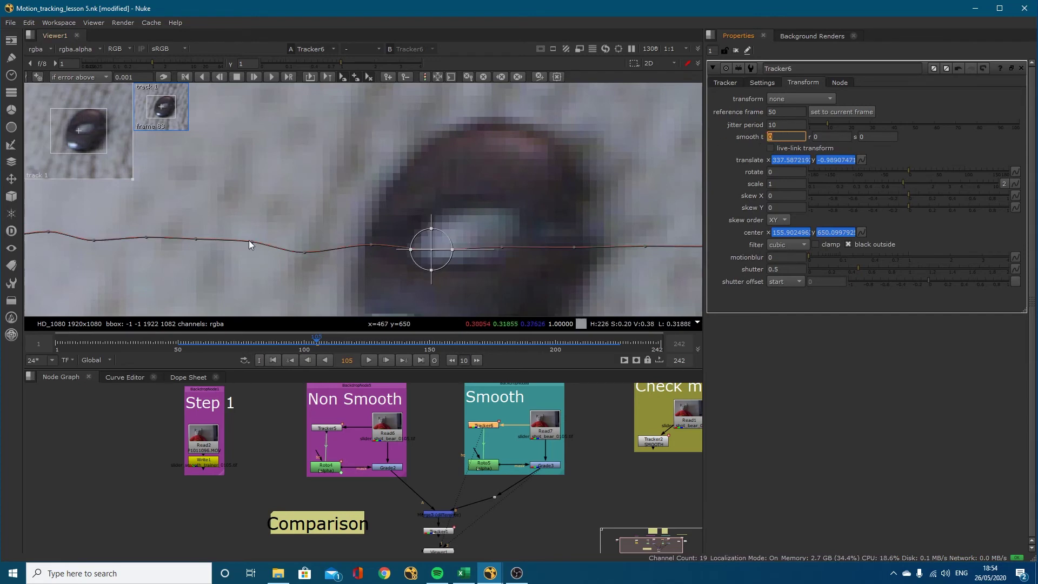
scroll(303, 254, "up", 3)
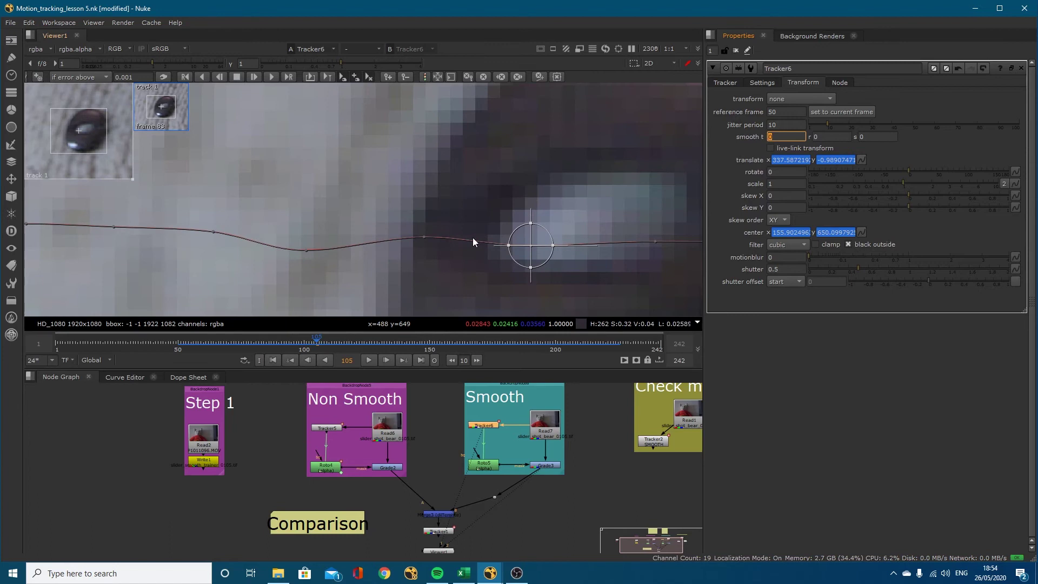
scroll(411, 233, "down", 1)
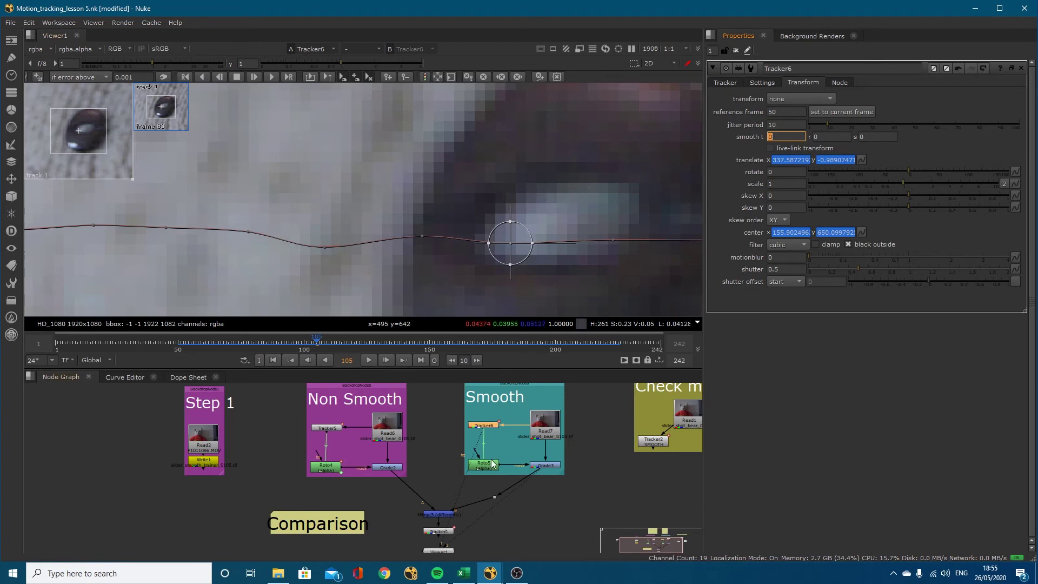
scroll(484, 467, "up", 3)
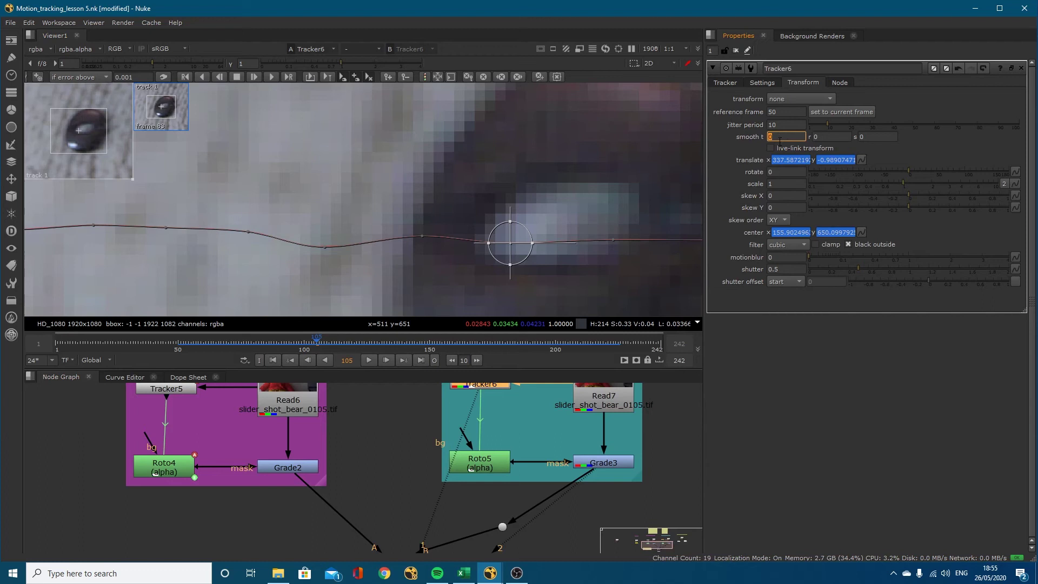
- Try Tracker6 translate smoothing values 1 and 5, ending back on 1
scroll(262, 246, "down", 1)
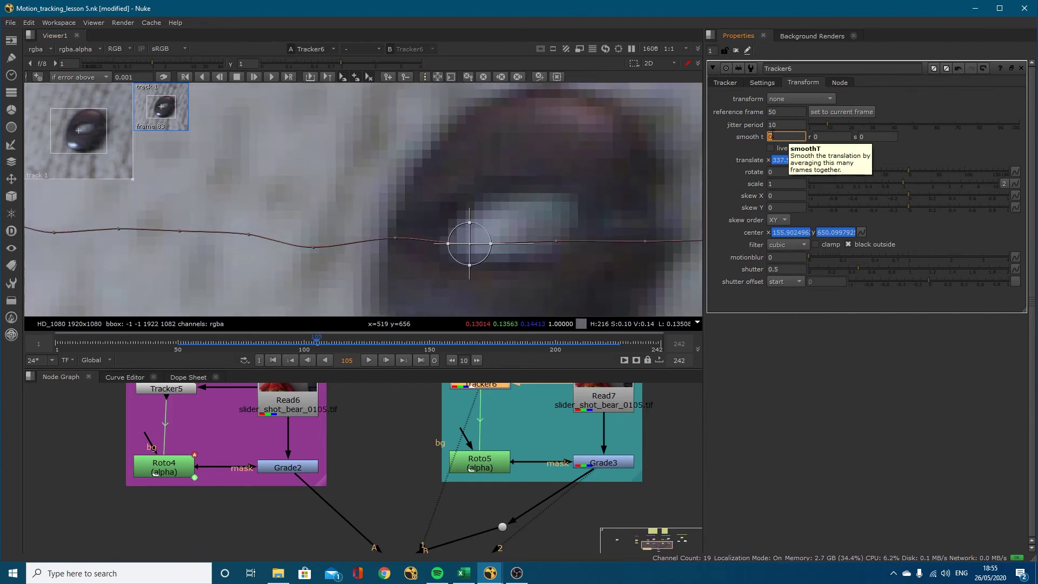
key("Return")
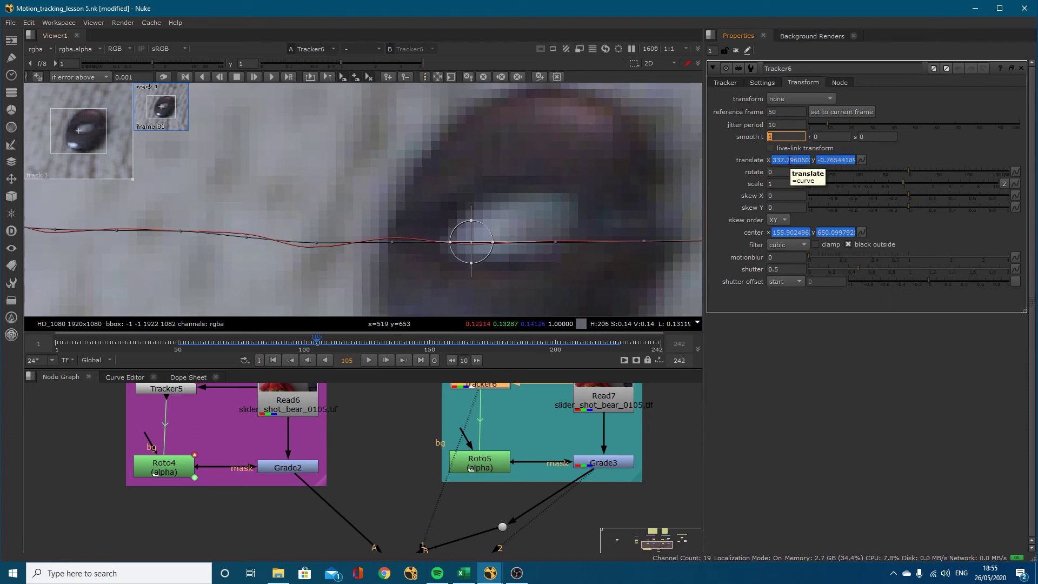
key("Return")
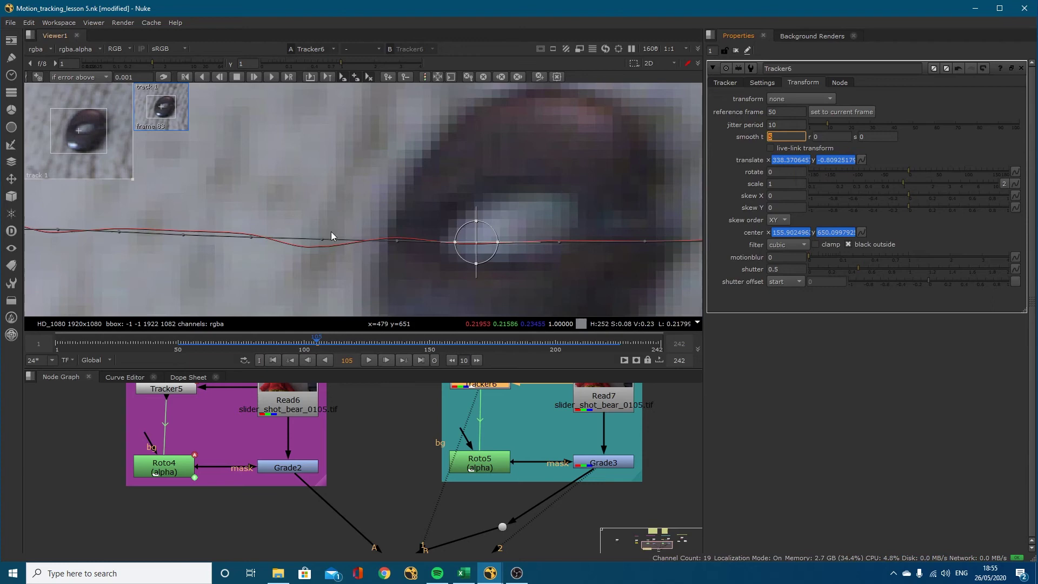
scroll(355, 232, "down", 2)
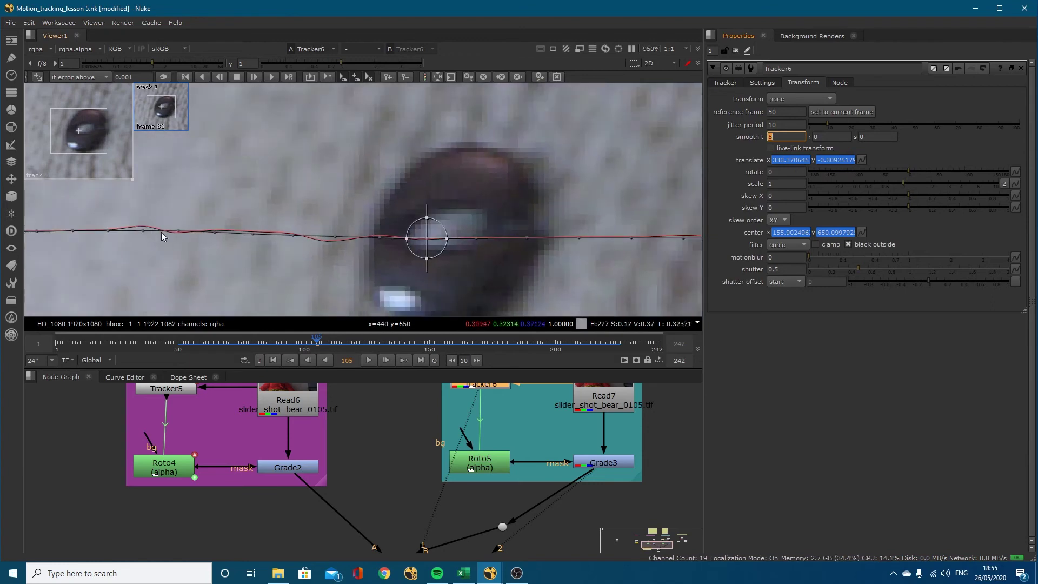
key("Return")
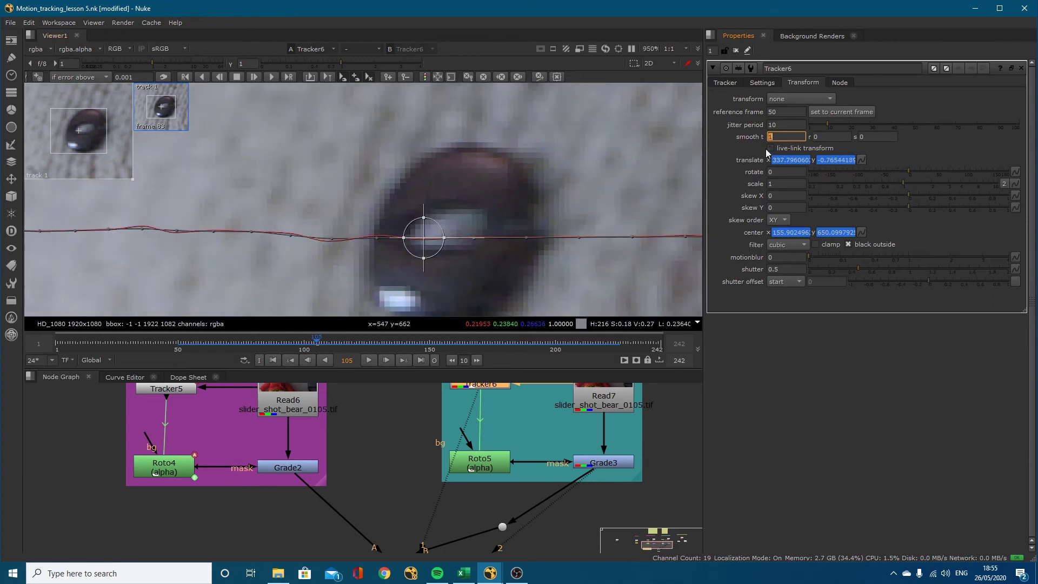
scroll(450, 455, "down", 3)
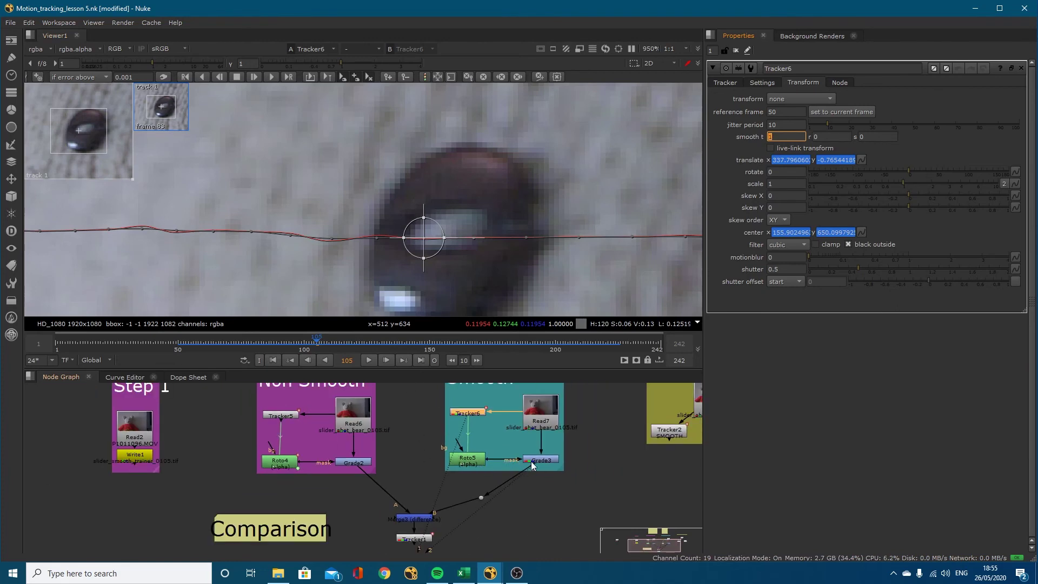
- Select Grade3 in the Smooth branch, step back to frame 103, and view its output
scroll(527, 274, "down", 3)
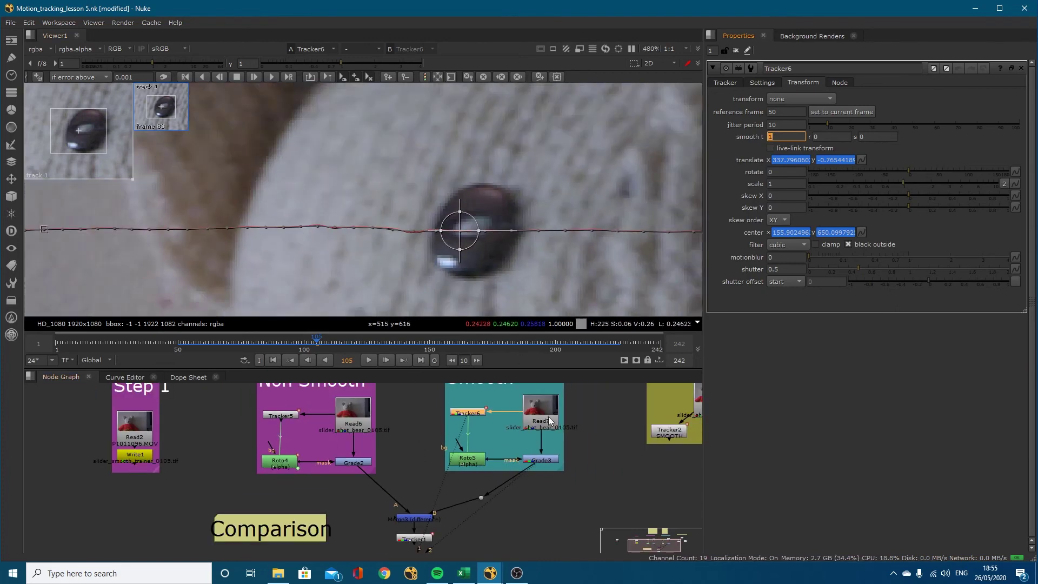
left_click(544, 461)
scroll(424, 227, "up", 3)
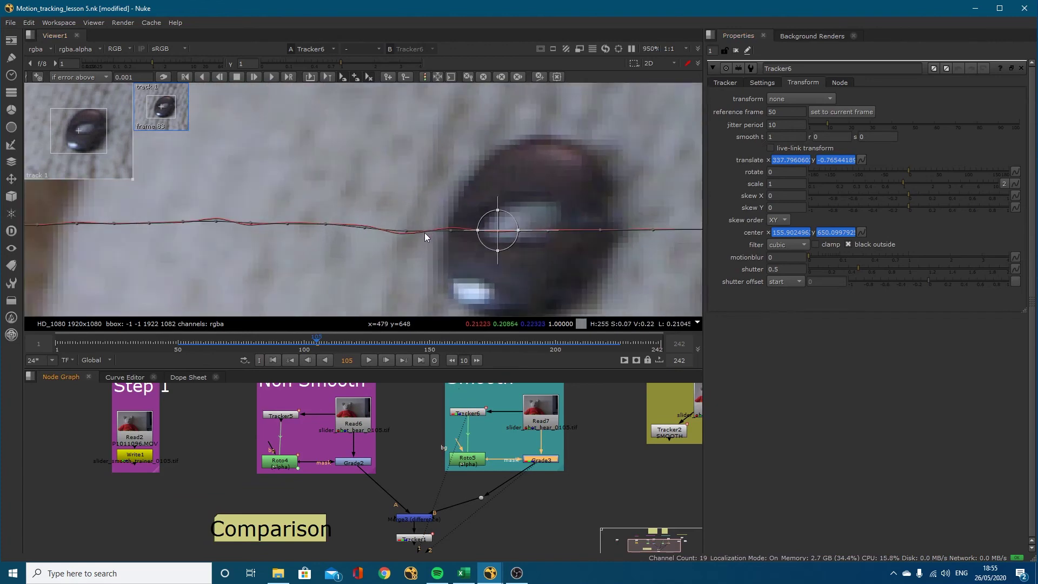
key("Left")
scroll(536, 309, "up", 2)
key("Left")
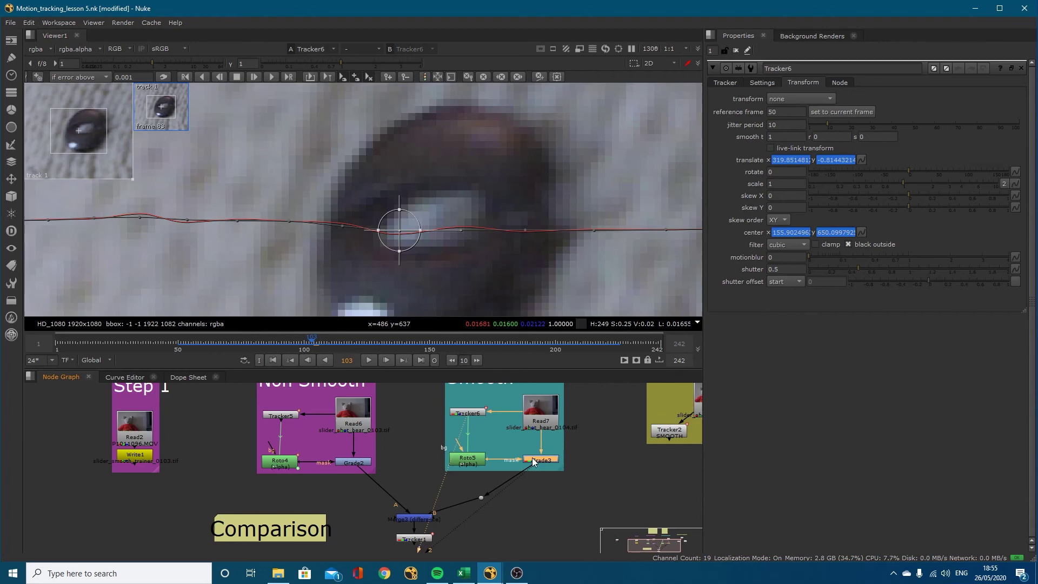
key("1")
scroll(468, 215, "down", 4)
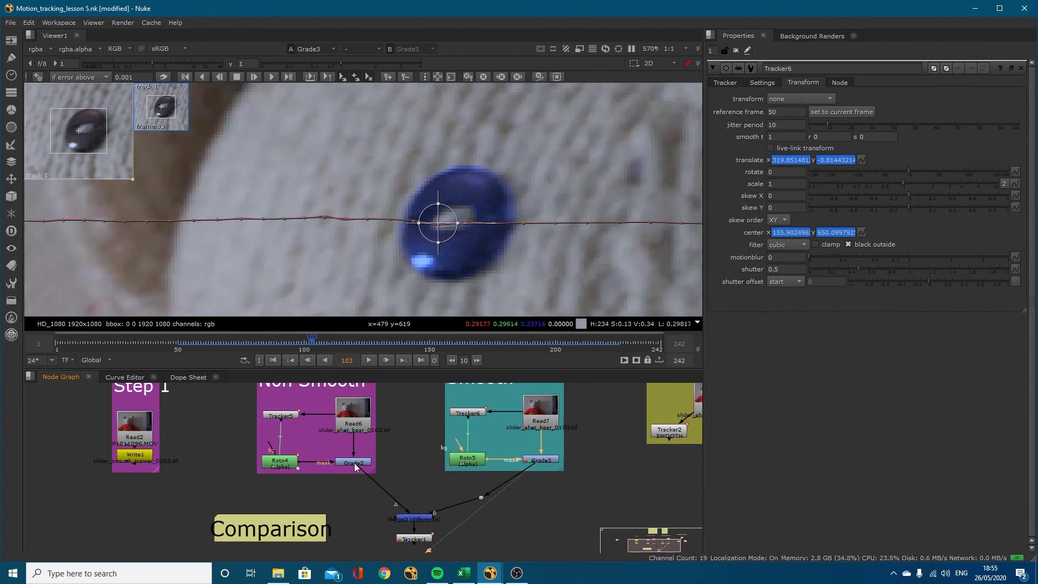
- Compare Grade2 and Grade3 outputs on the centred blue eye, then select Tracker6
left_click(354, 464)
key("1")
scroll(485, 209, "up", 1)
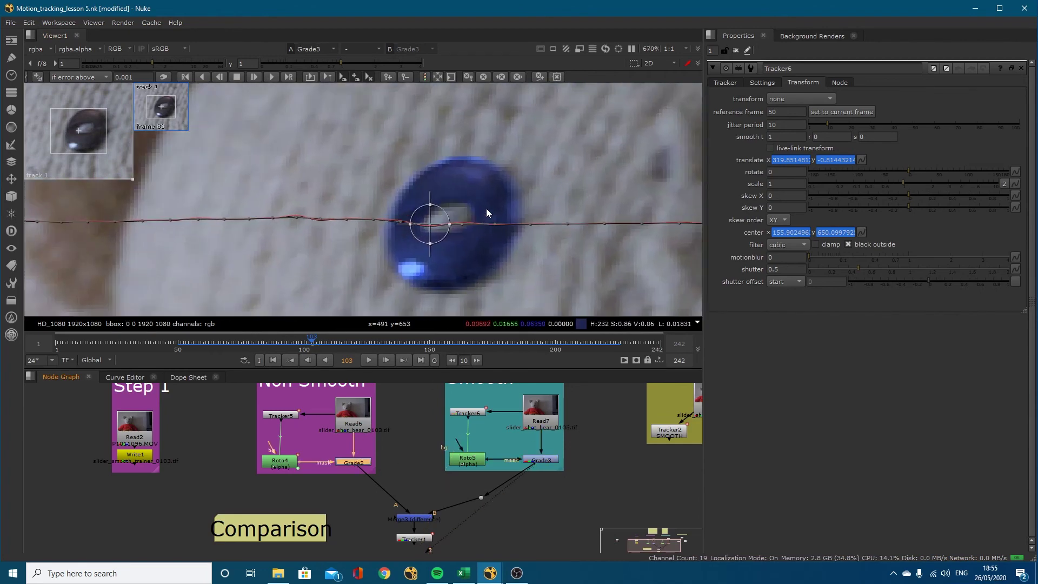
key("2")
scroll(469, 168, "up", 3)
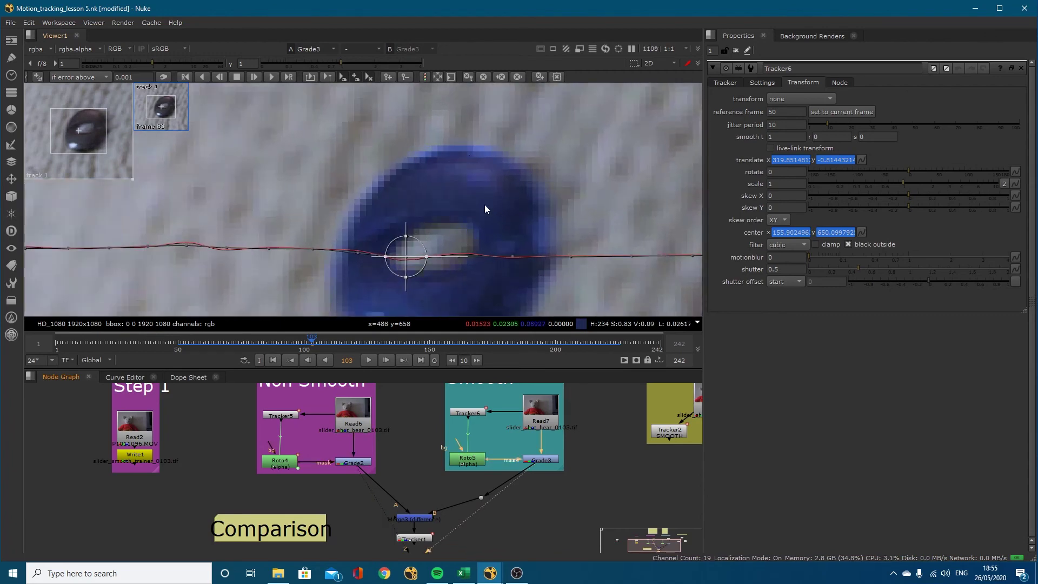
middle_click_drag(484, 204, 512, 159)
key("1")
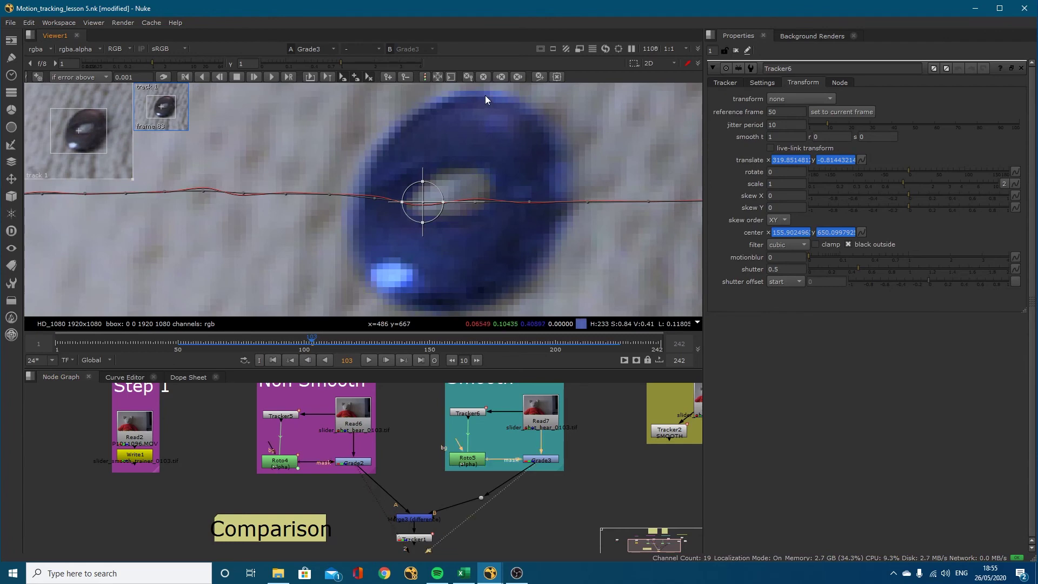
key("2")
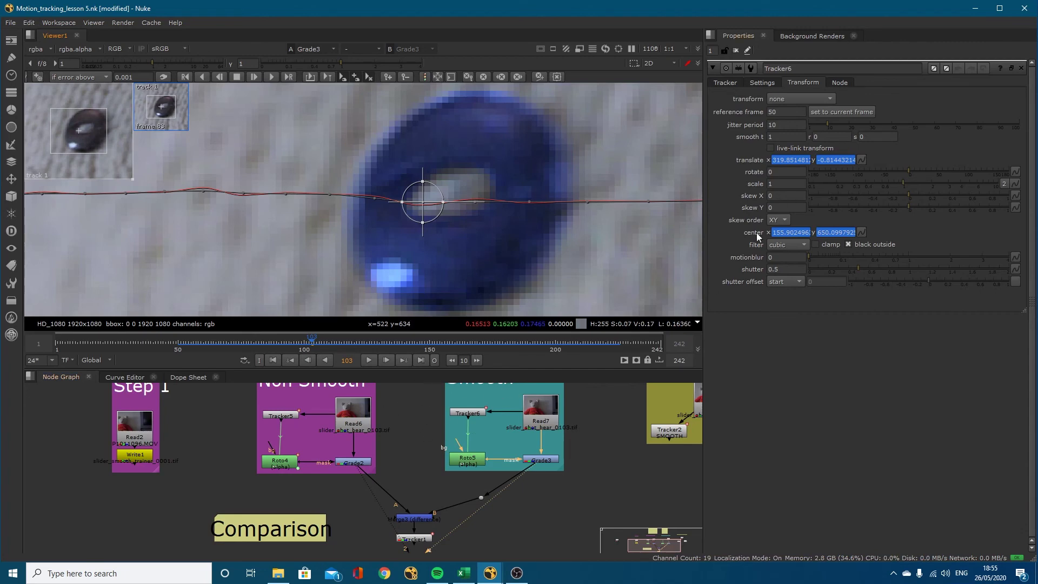
left_click(465, 414)
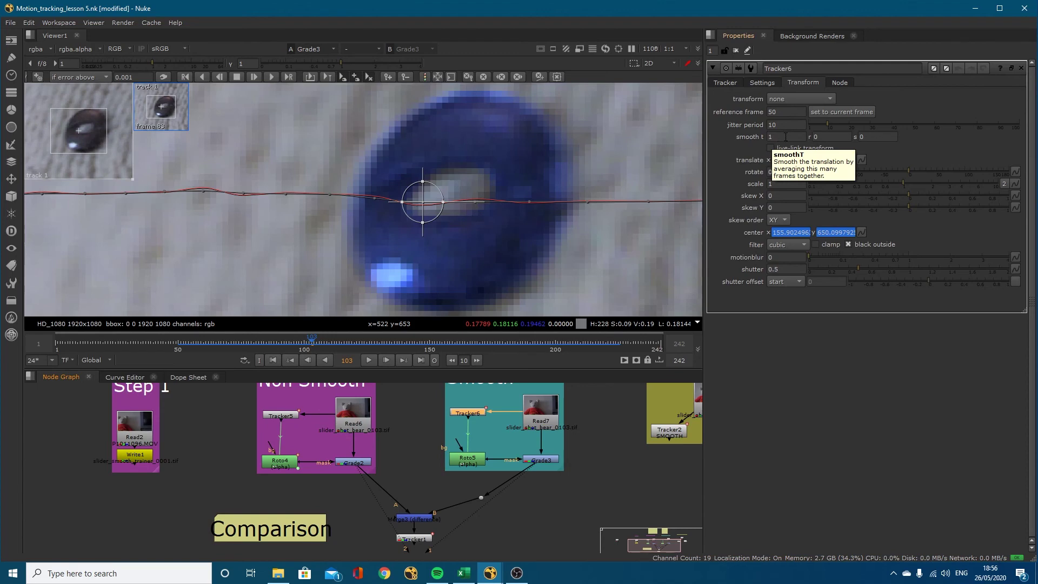
- Pan and zoom the viewer to frame the bear's face with the track
scroll(519, 173, "down", 12)
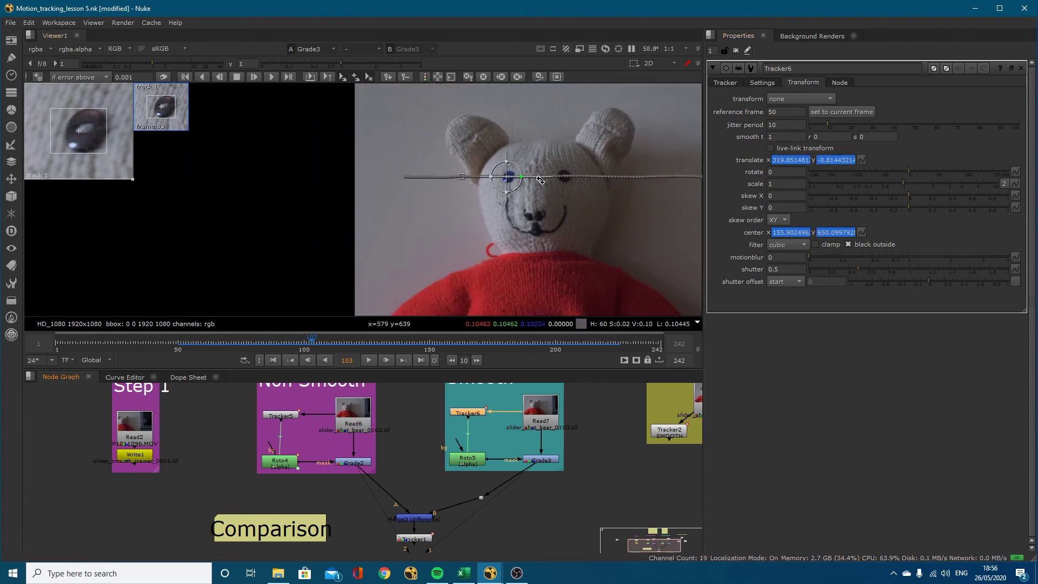
middle_click_drag(540, 179, 443, 192)
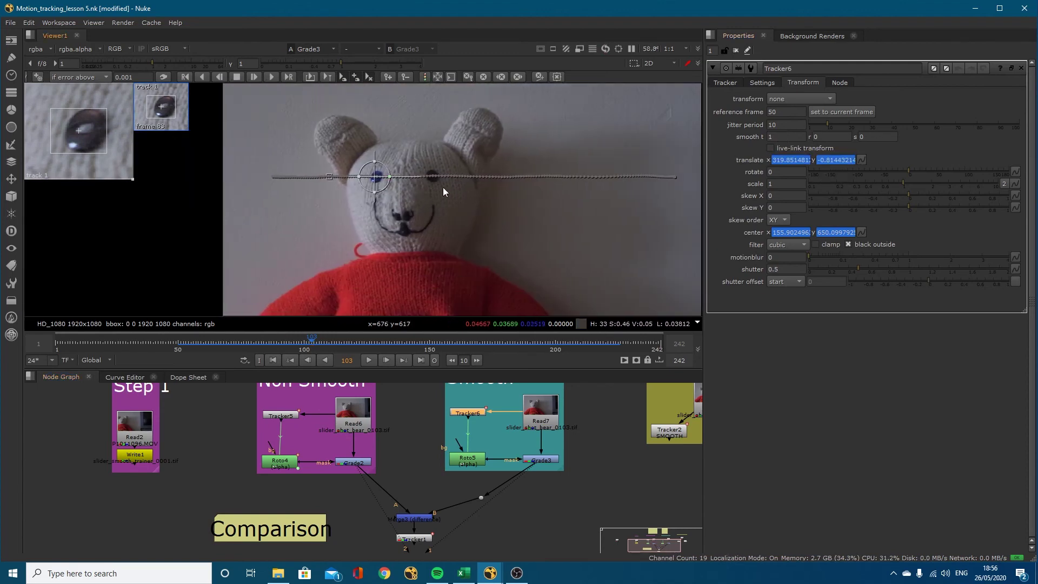
scroll(491, 184, "up", 8)
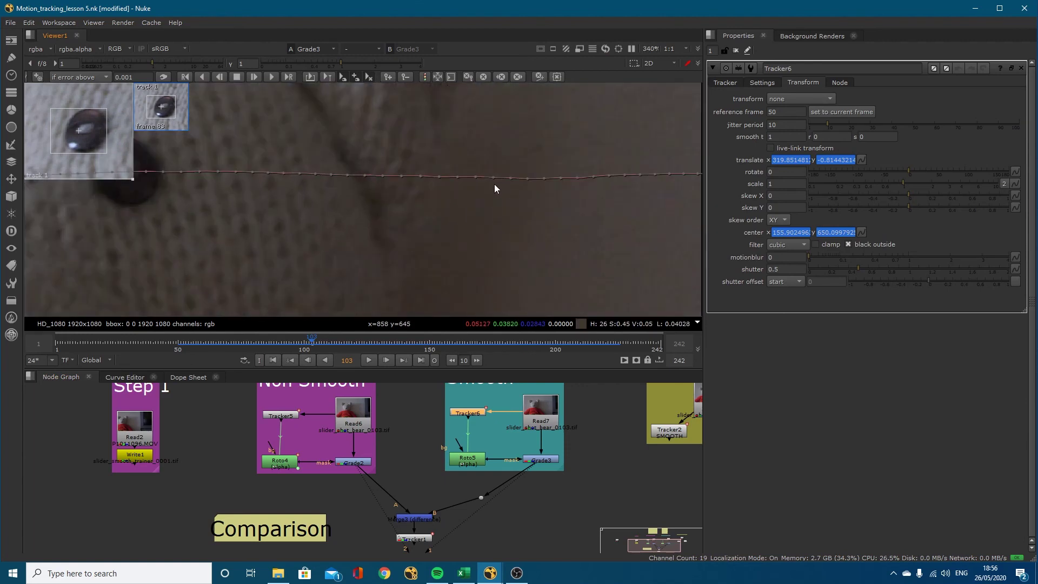
scroll(497, 185, "down", 6)
middle_click_drag(288, 218, 350, 218)
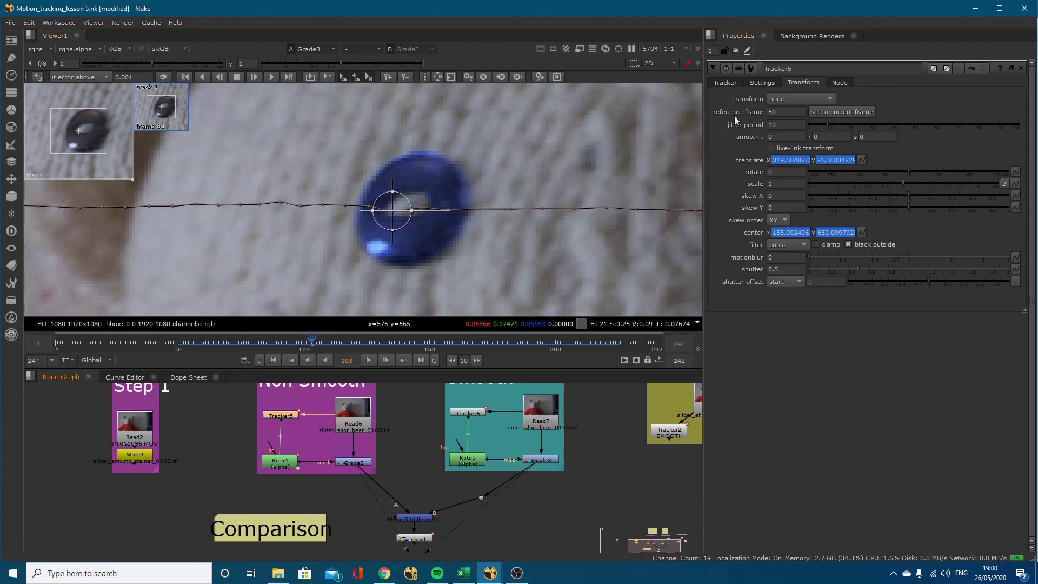
- Show Tracker5's Settings tab with its pre-track filter and max error options
left_click(761, 82)
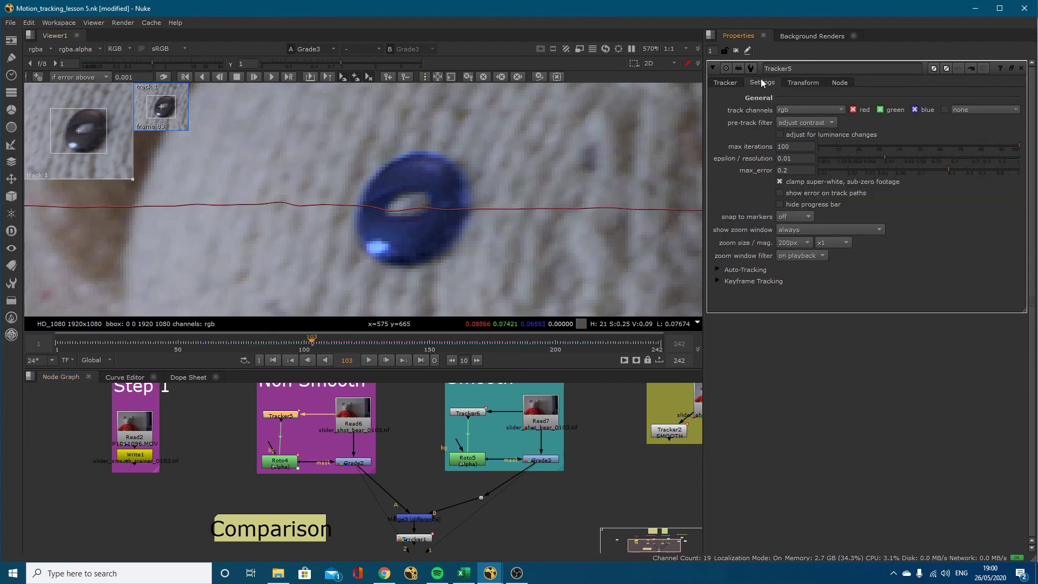